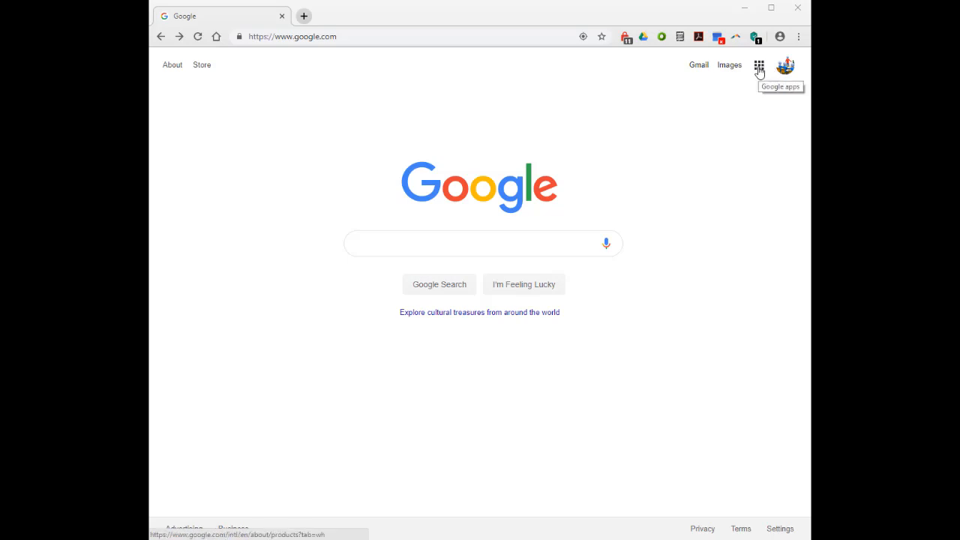
Open Google Drive from the Google homepage and create a new blank Google Site.
left_click(760, 68)
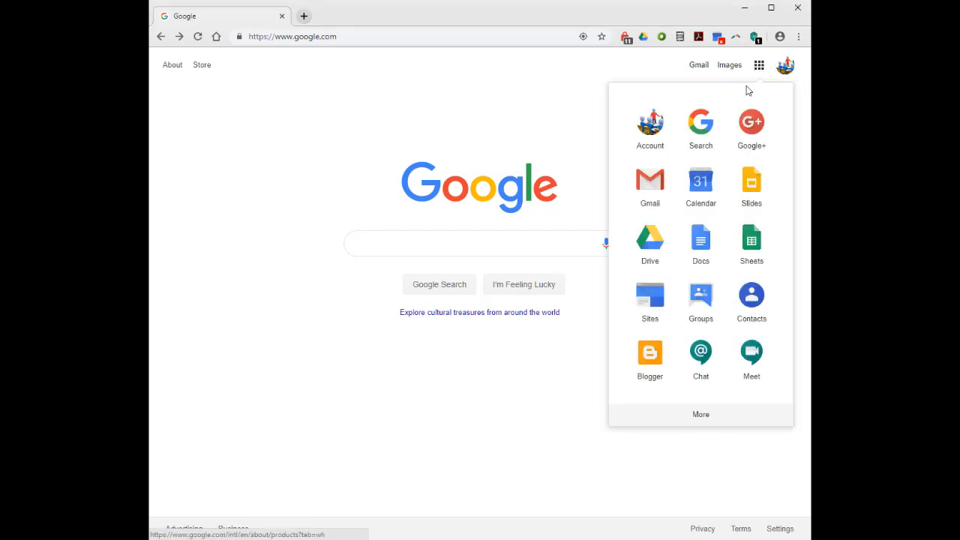
left_click(656, 244)
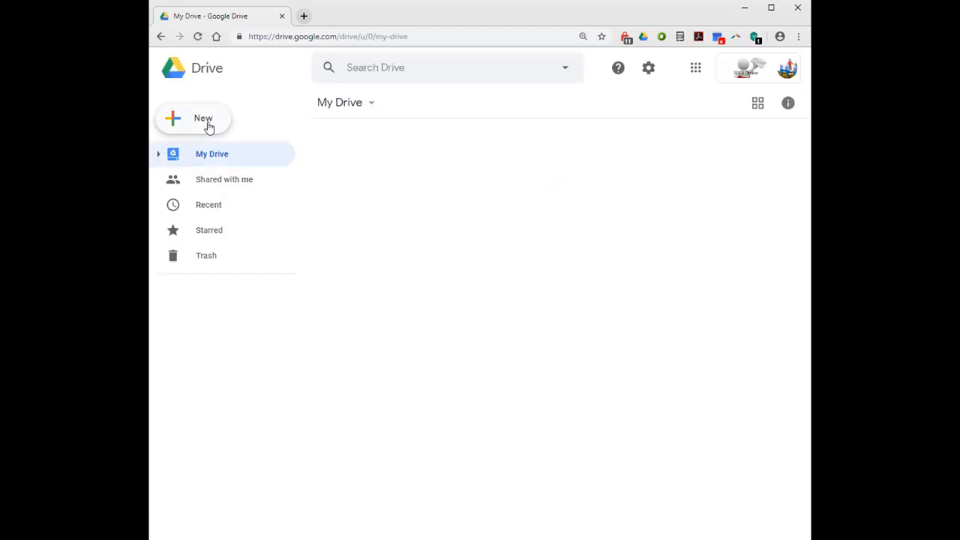
left_click(208, 125)
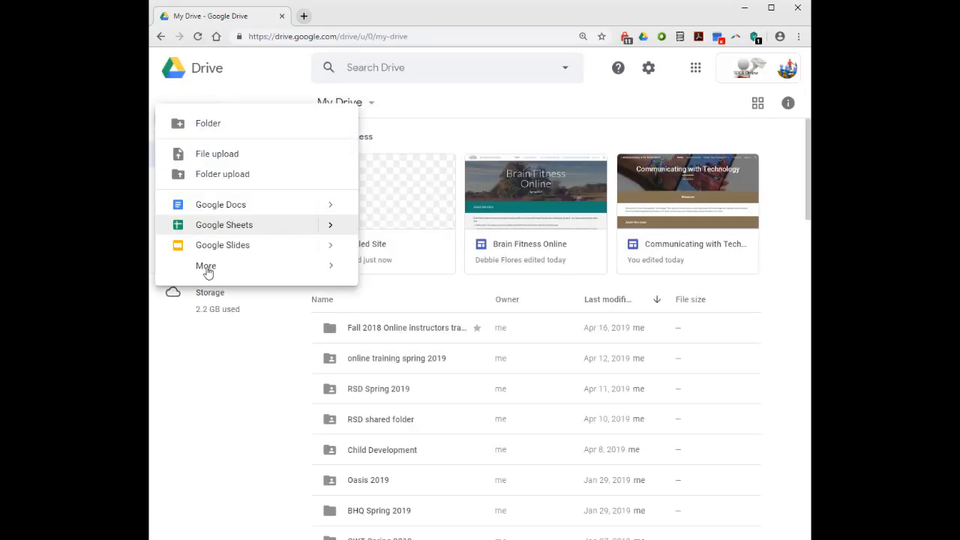
mouse_move(208, 267)
left_click(424, 338)
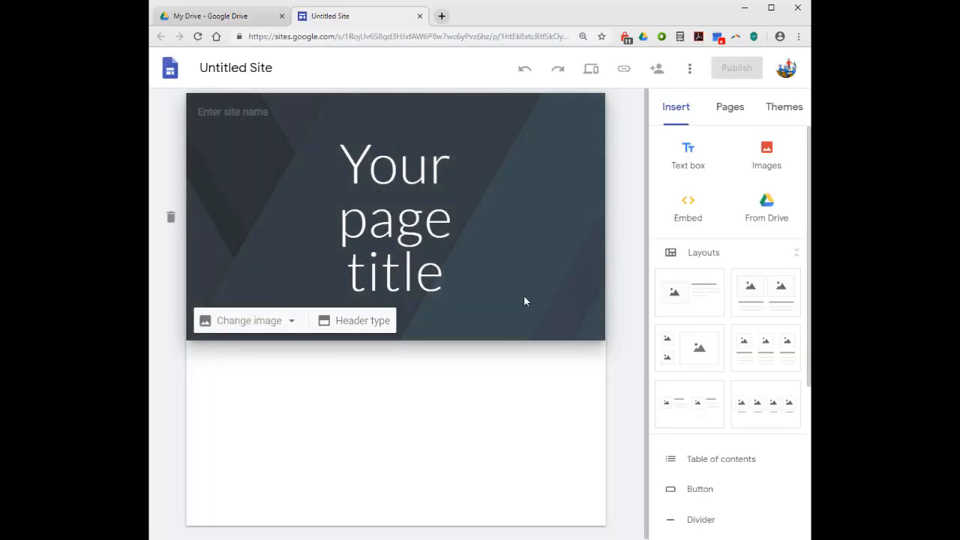
Open sites.google.com in a new browser tab and go to New Google Sites.
left_click(442, 17)
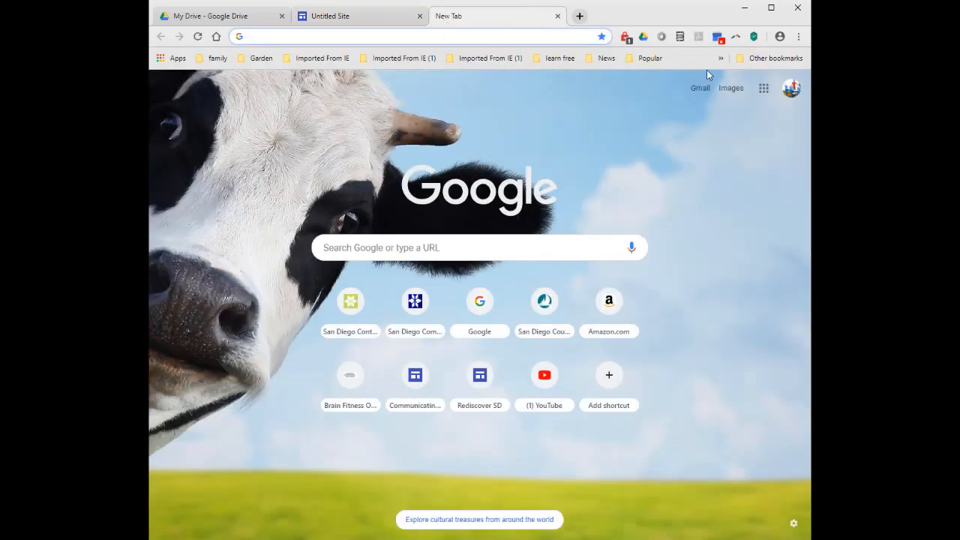
type("si")
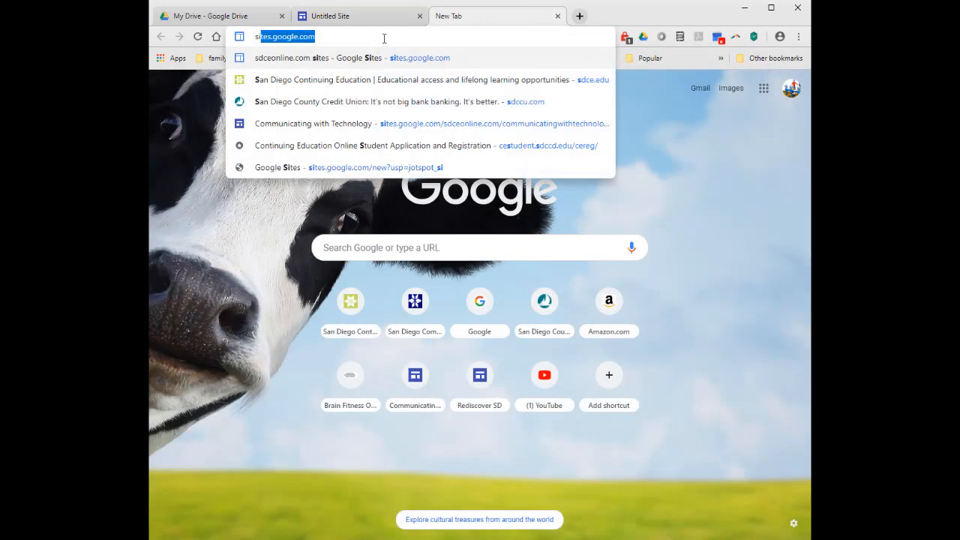
type("tes.google.com")
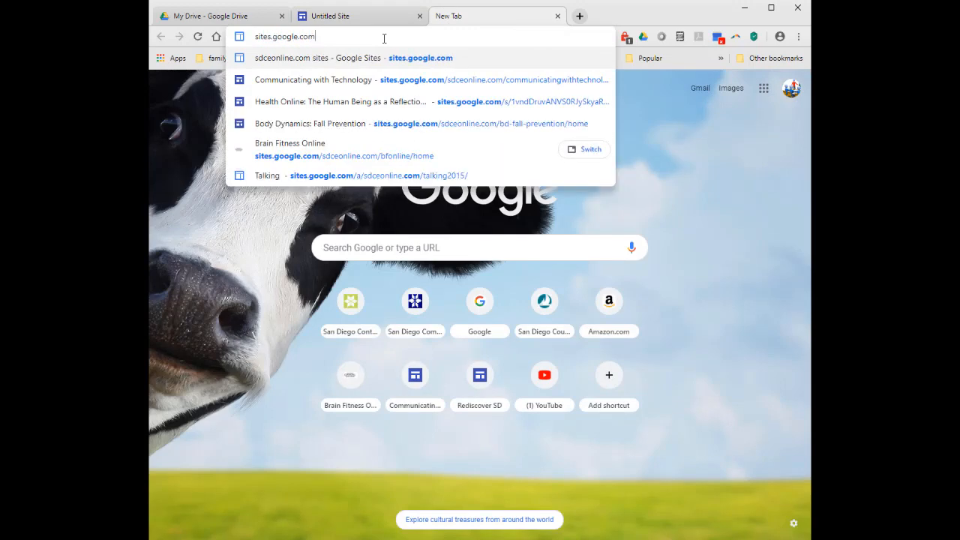
key("Return")
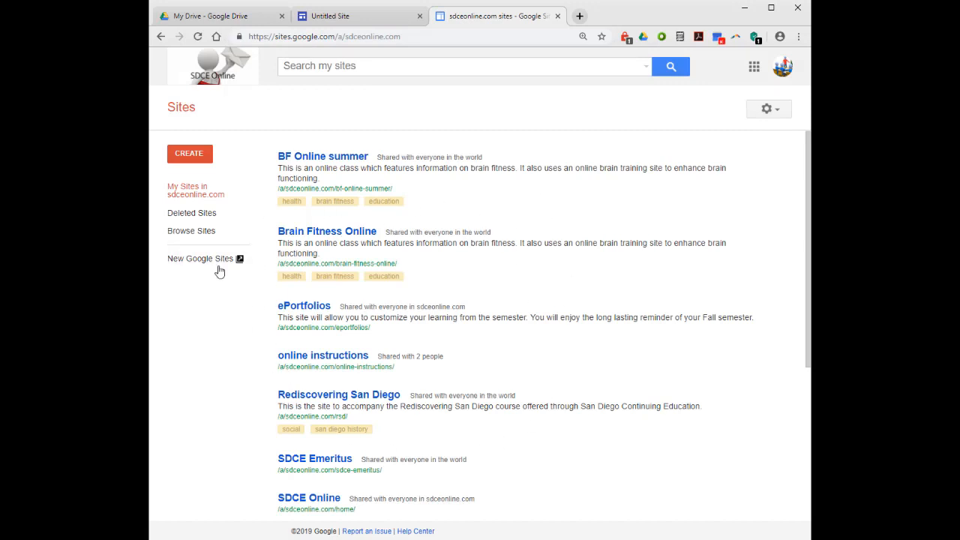
left_click(194, 264)
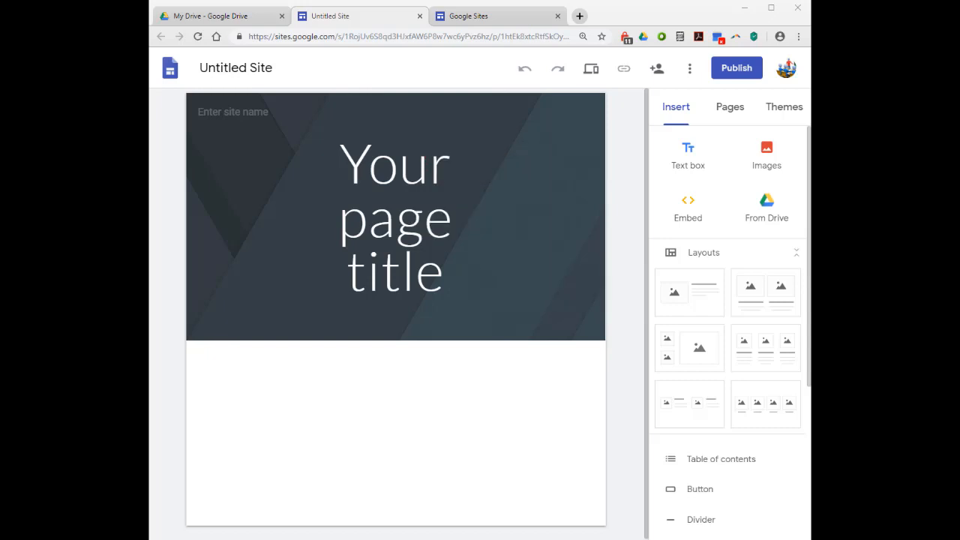
Name the site document "All Things La Mesa".
left_click(236, 70)
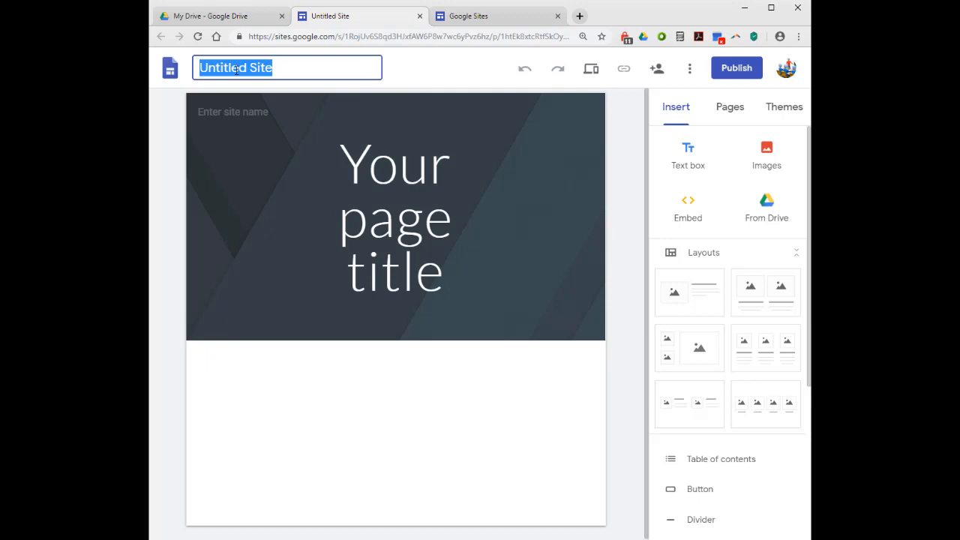
type("All Thing")
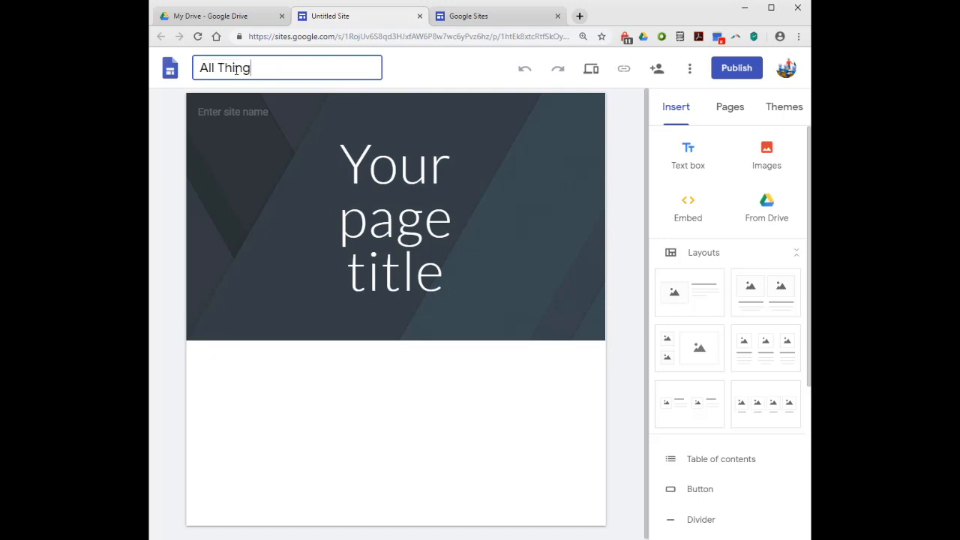
type("s La Mesa")
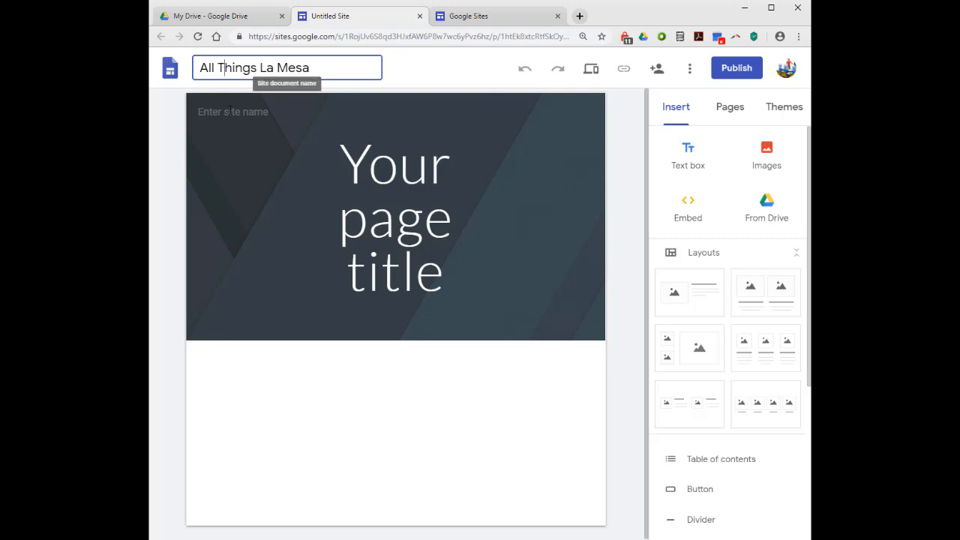
key("Return")
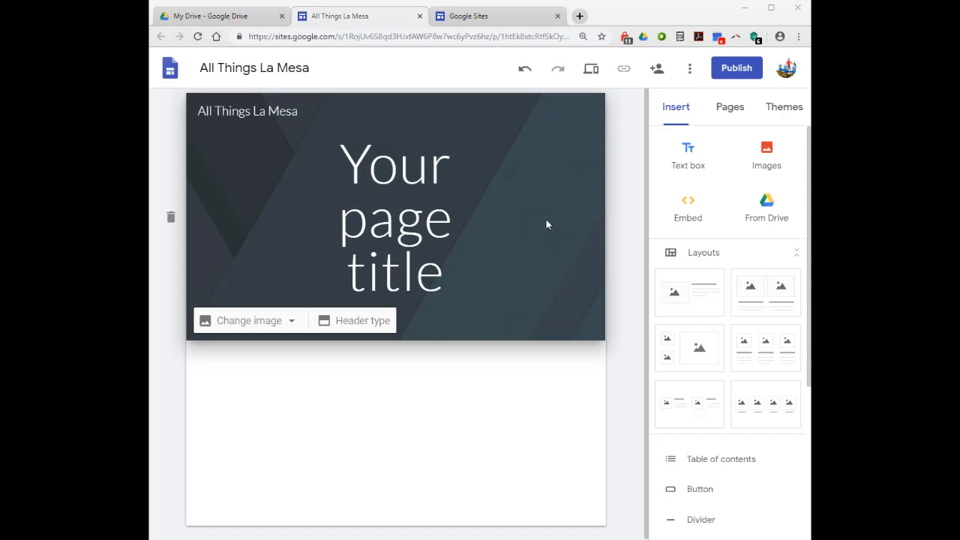
Examine the header image sources, including the personal albums and Google Drive, and return to the gallery.
left_click(231, 323)
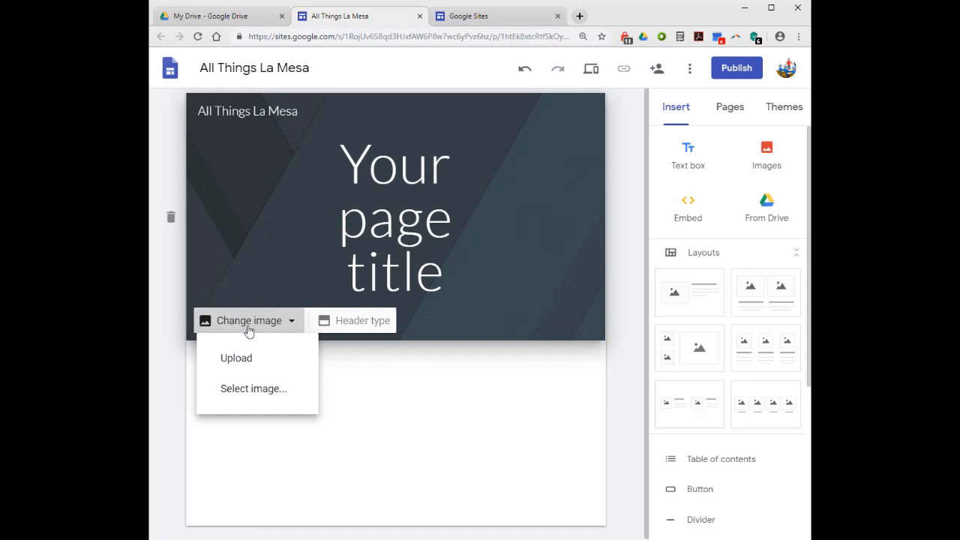
left_click(255, 388)
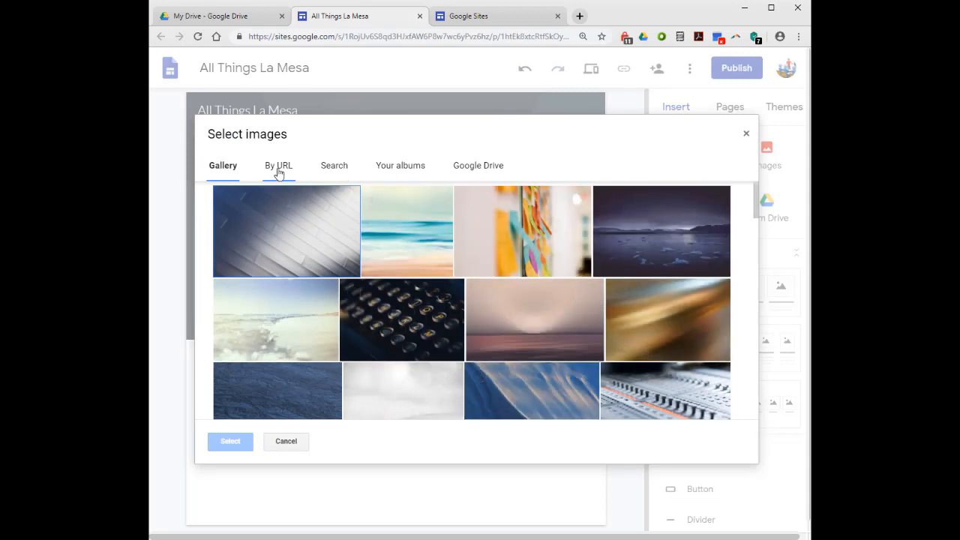
left_click(408, 168)
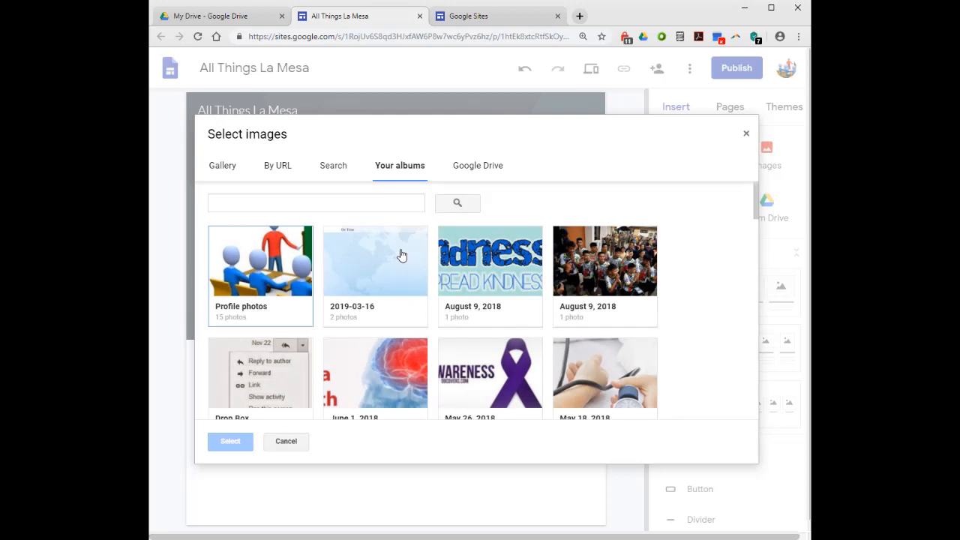
left_click(473, 165)
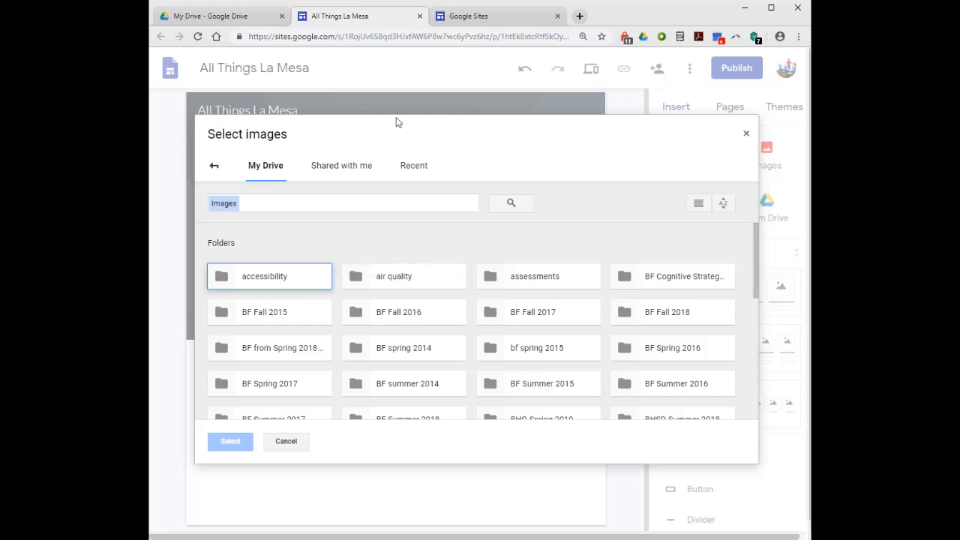
left_click(214, 165)
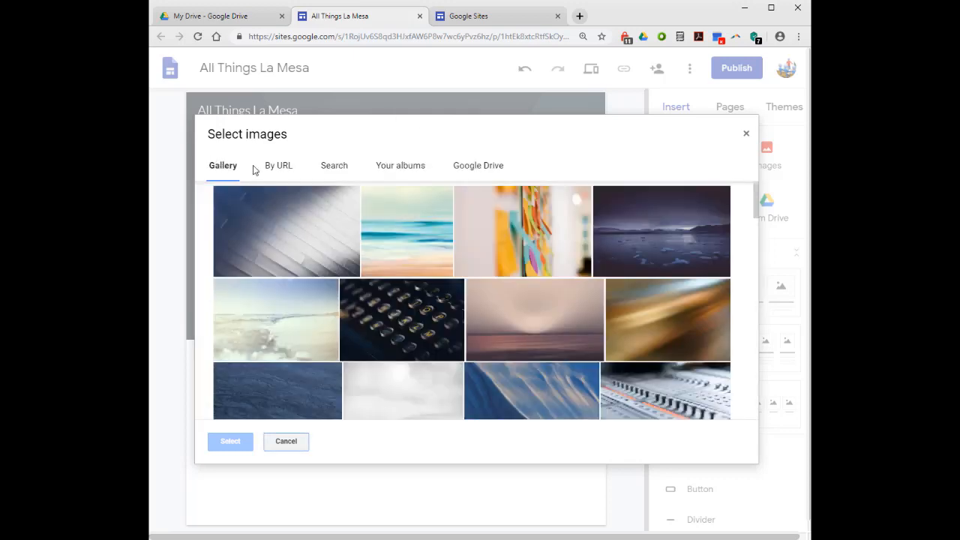
Try the city emblem image from a "La Mesa CA" image search as the header background, and reset the header image.
left_click(337, 170)
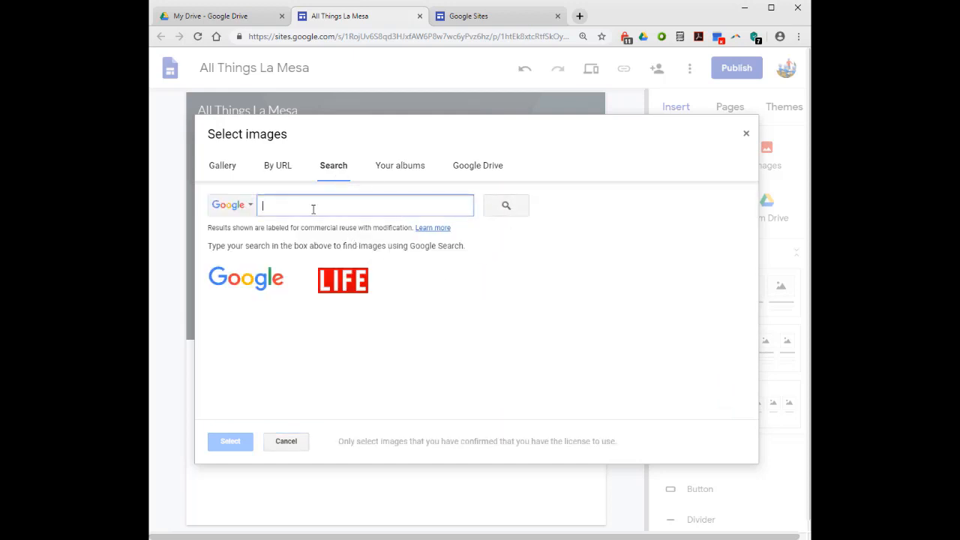
type("La Mesa CA")
key("Return")
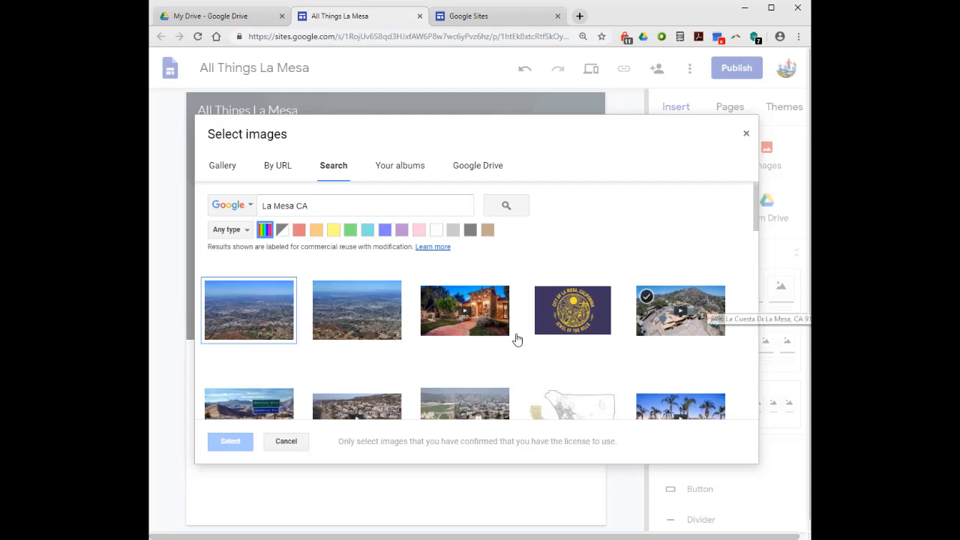
left_click(558, 313)
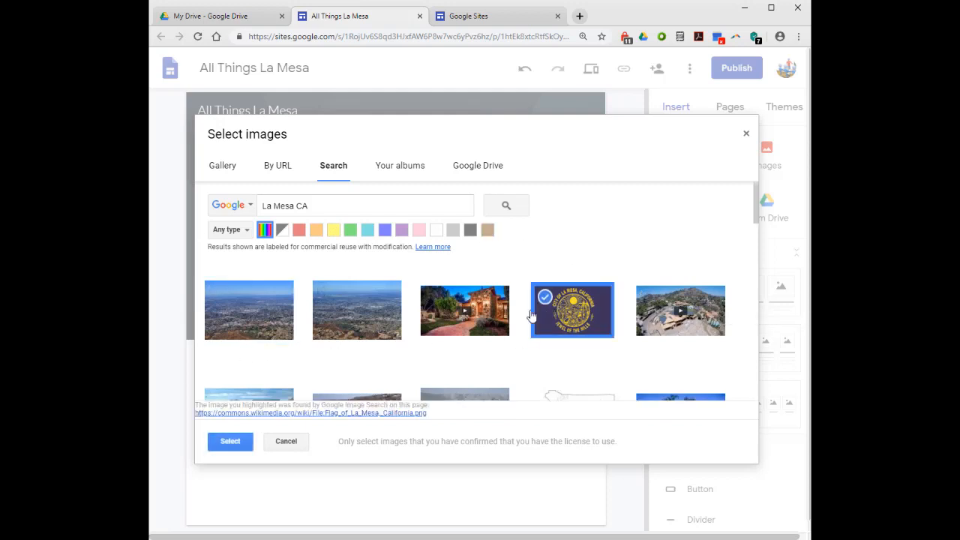
left_click(230, 443)
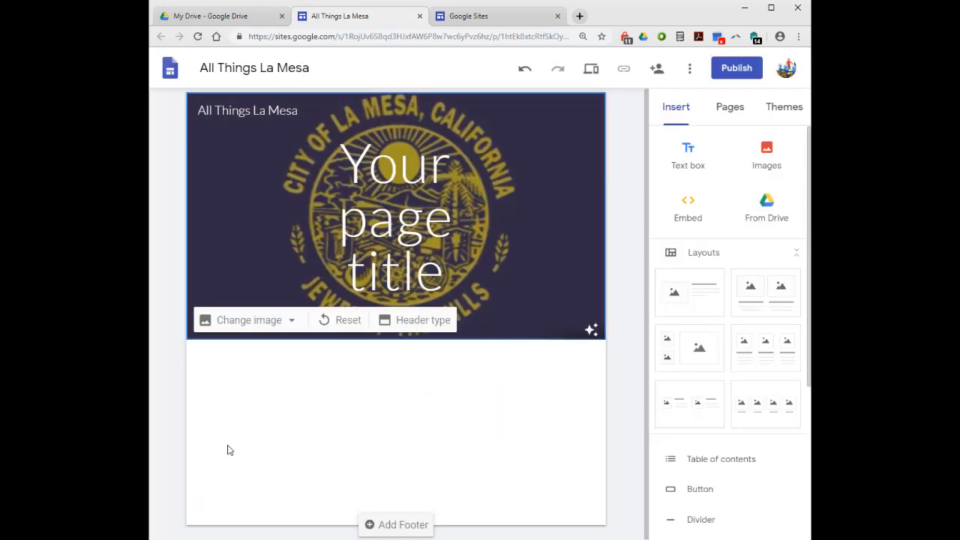
left_click(339, 320)
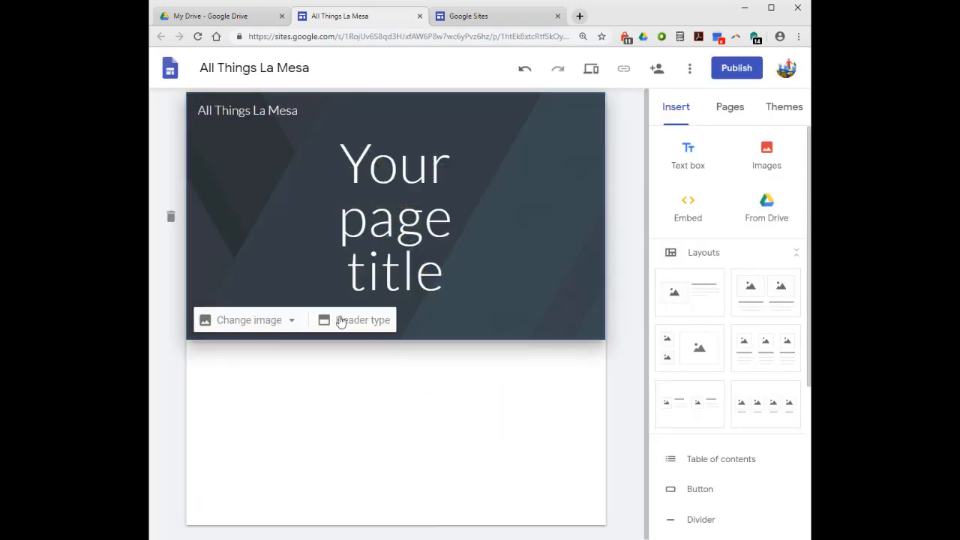
Search Google images for "La Mesa CA" and use the second aerial photo of San Diego County as the header image.
left_click(279, 328)
left_click(267, 393)
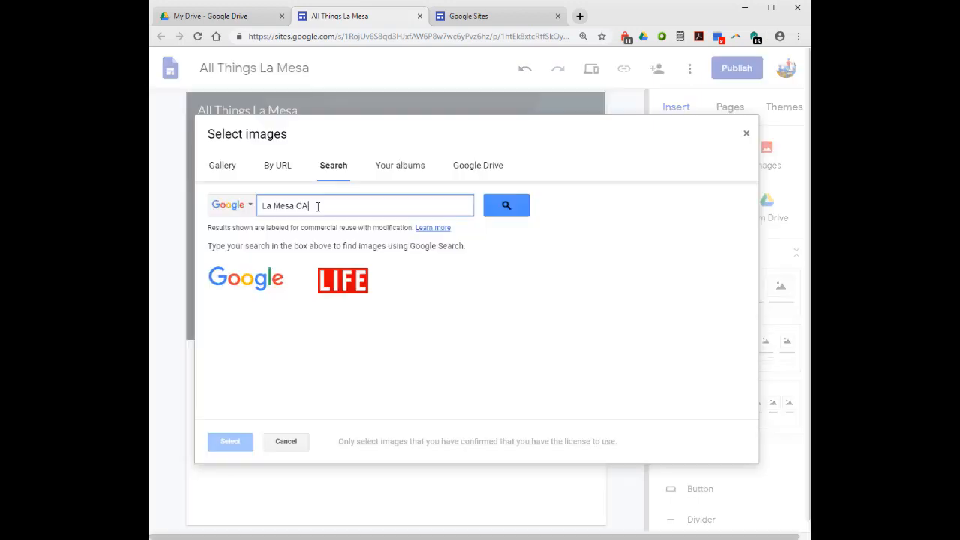
left_click(501, 213)
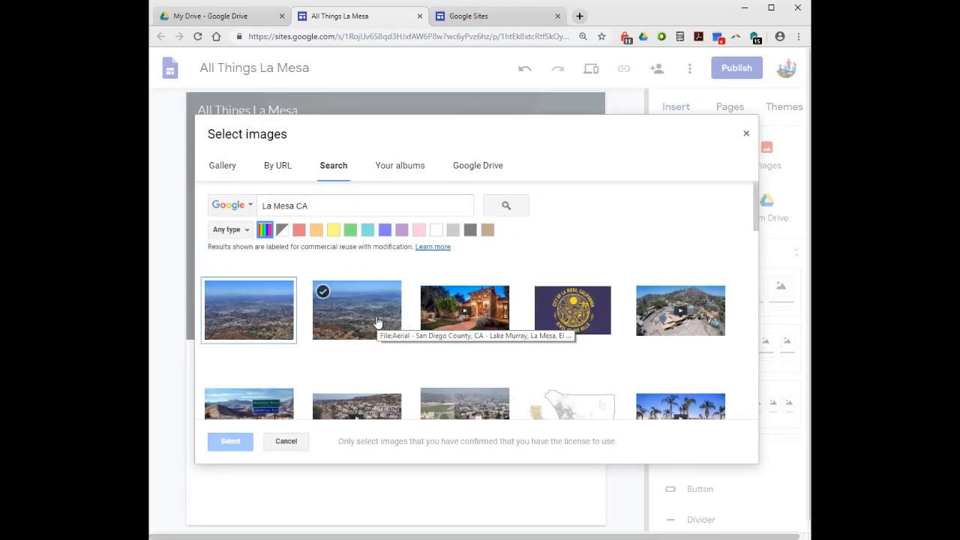
left_click(379, 325)
left_click(236, 444)
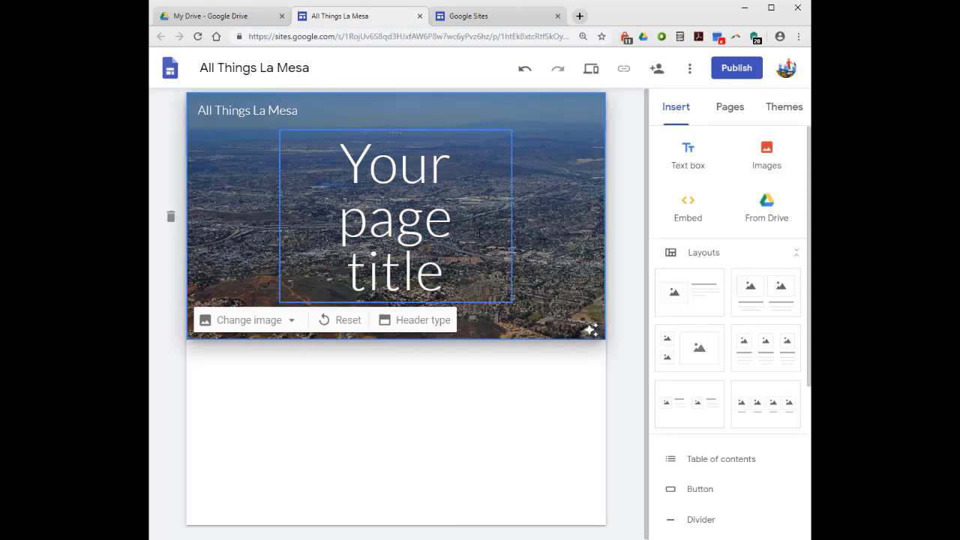
Try the Cover and Large banner header types, and set the header back to Banner.
left_click(409, 323)
left_click(410, 326)
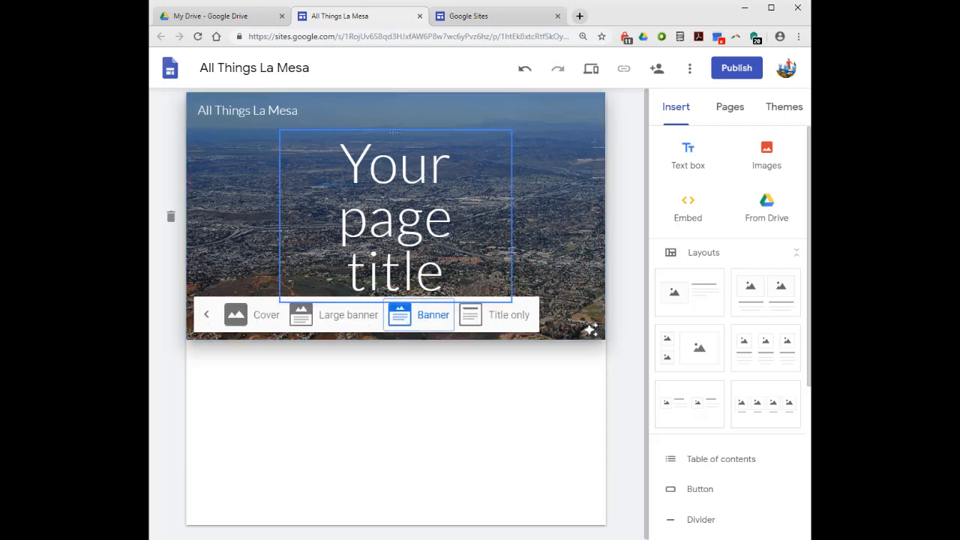
left_click(268, 321)
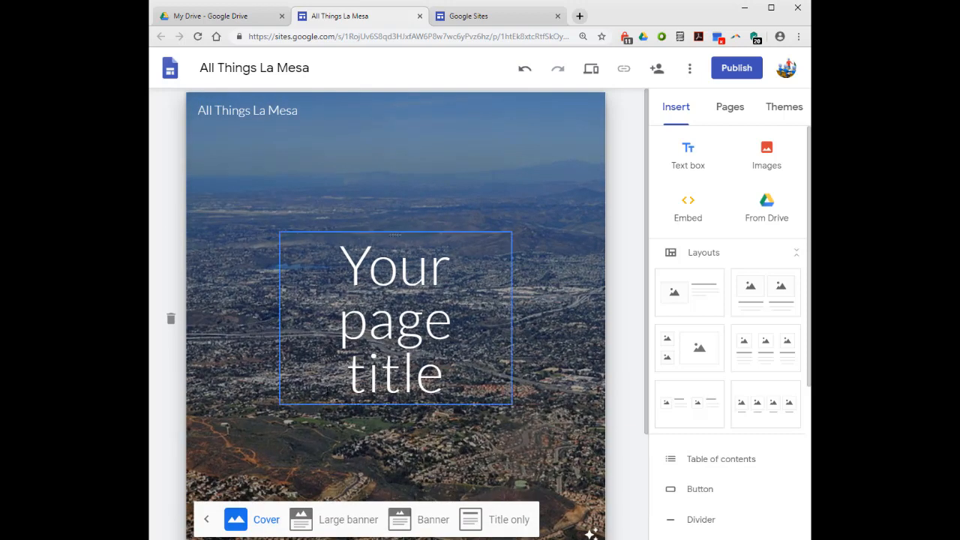
left_click(353, 524)
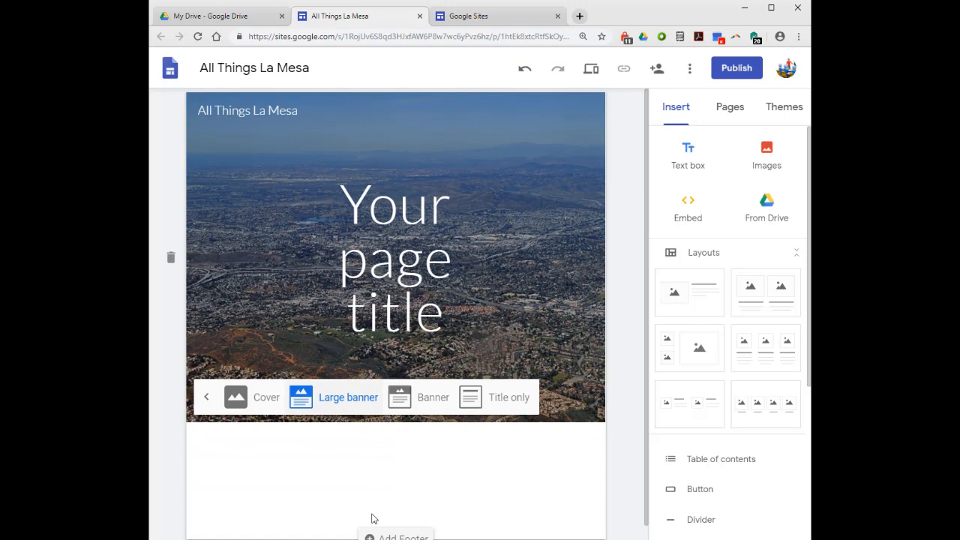
left_click(424, 405)
left_click(510, 318)
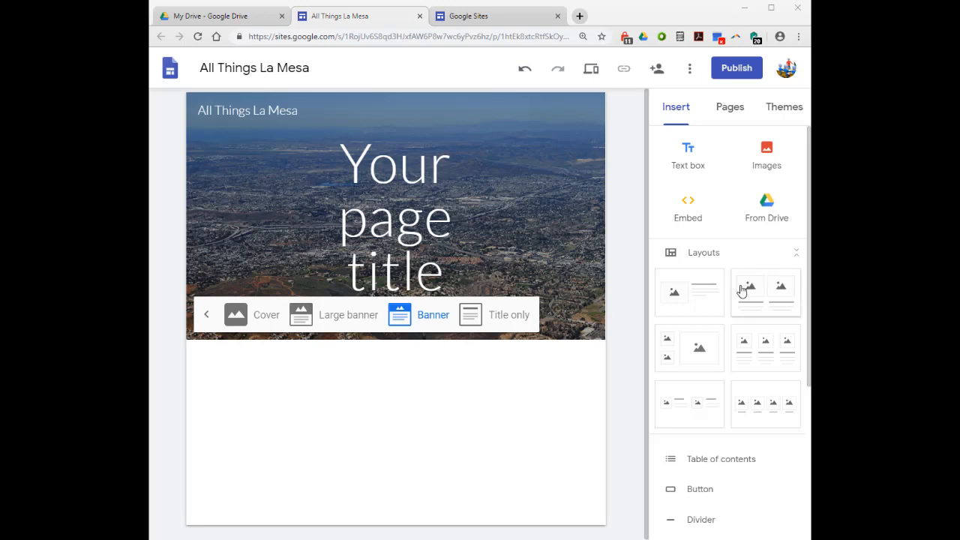
Replace the placeholder page title with "La Mesa" and add the line "Jewel of the Hills" below it.
left_click_drag(444, 274, 337, 201)
left_click_drag(444, 289, 324, 186)
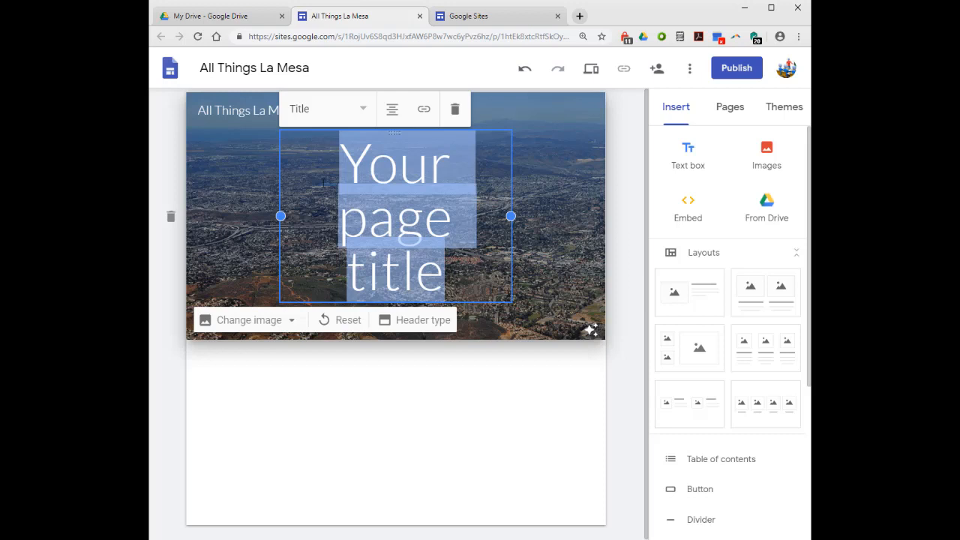
type("La Mesa")
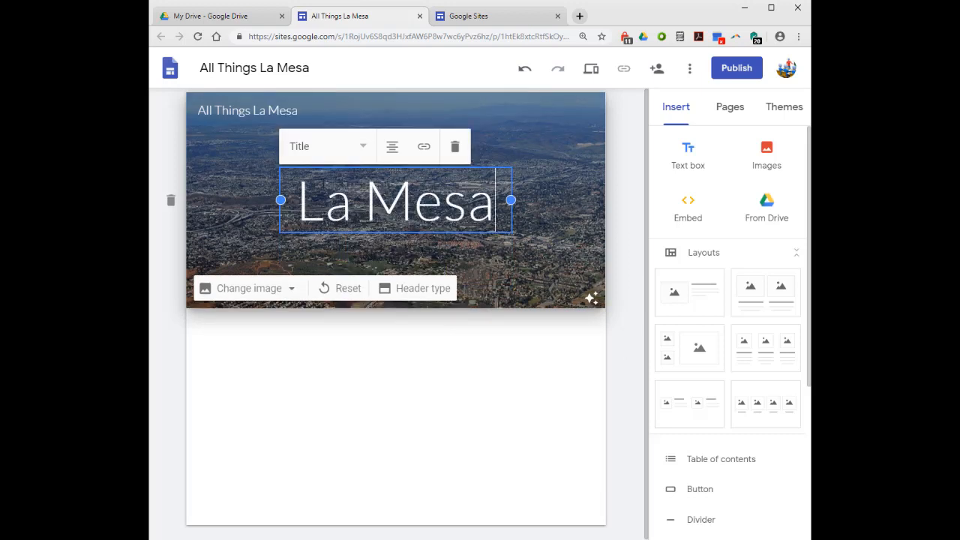
key("Return")
type("Jewel of the Hills")
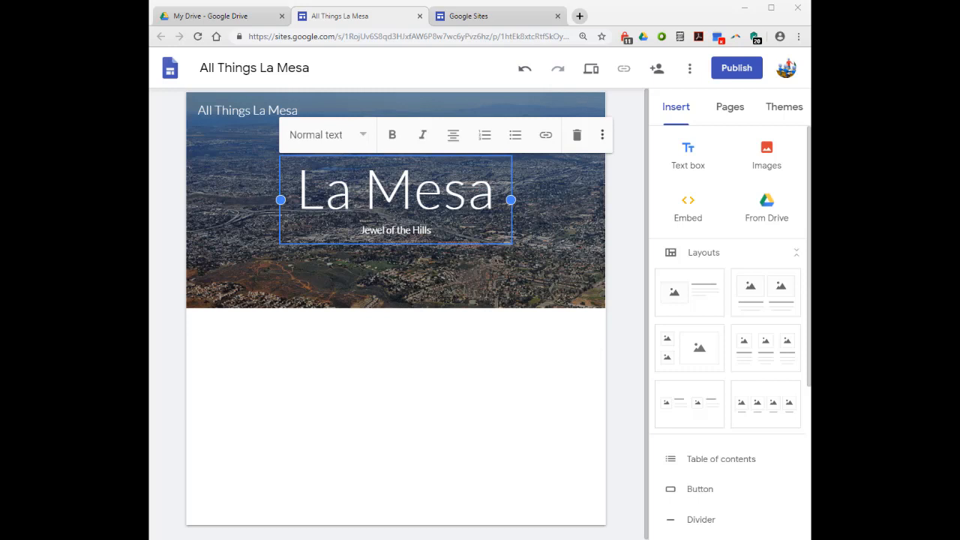
Publish the site with the web address "la-mesa".
left_click(736, 68)
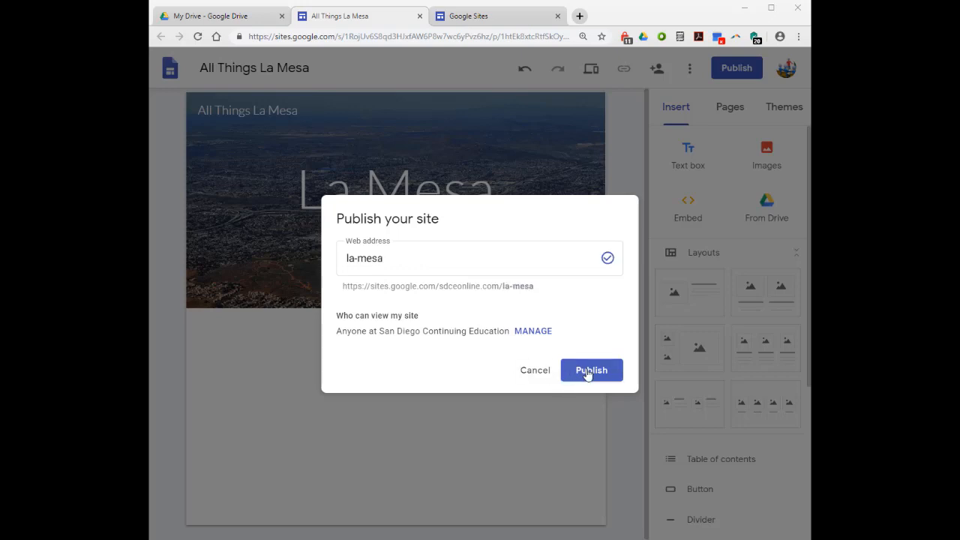
left_click(590, 370)
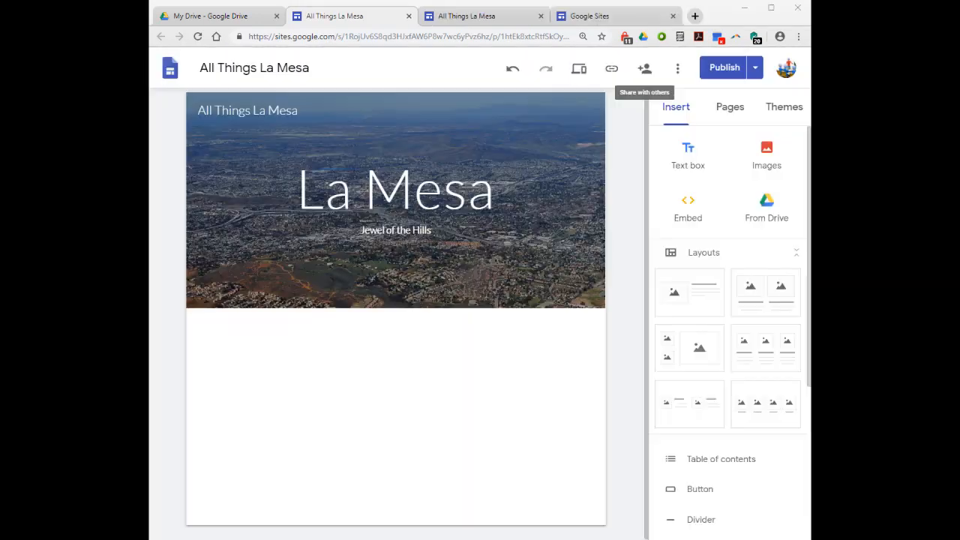
View the published site in its own tab and return to the site editor.
left_click(756, 70)
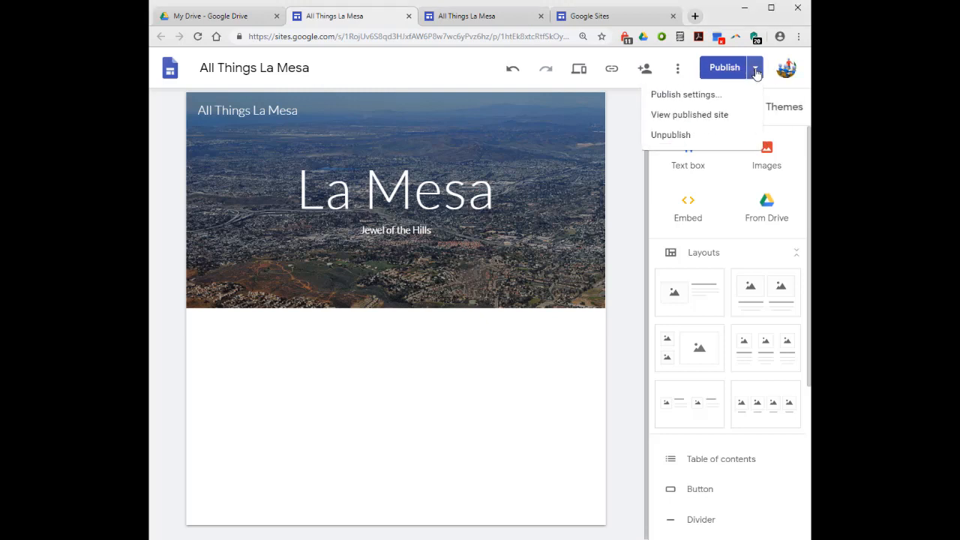
left_click(714, 120)
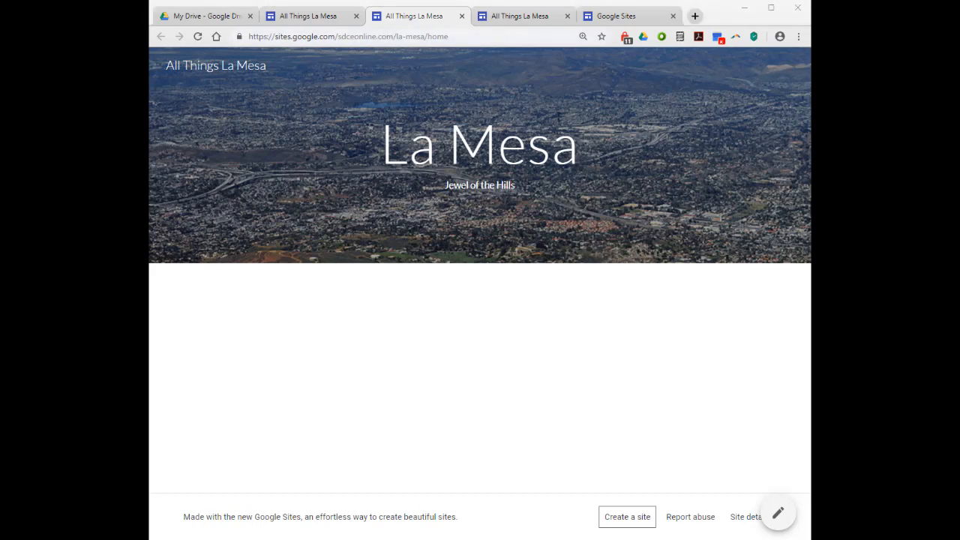
left_click(325, 18)
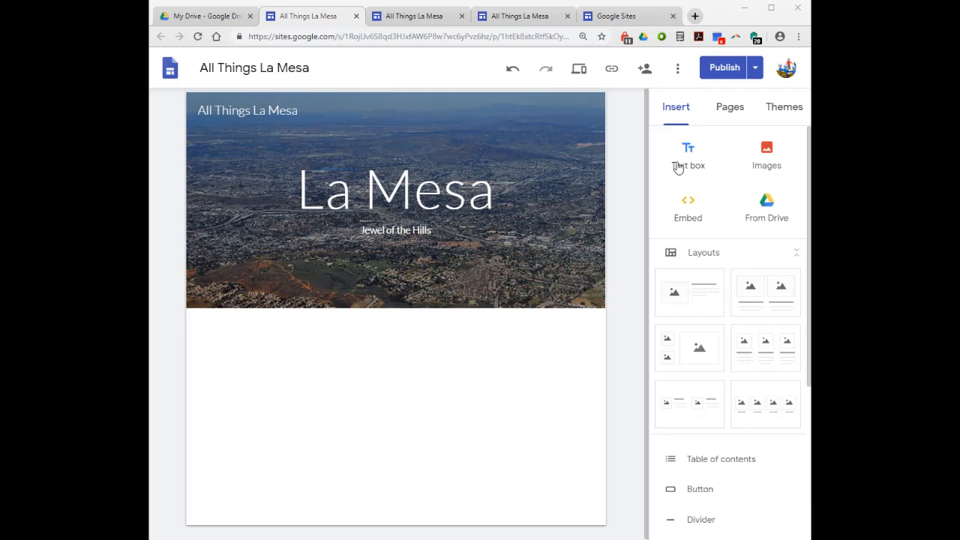
Insert a text box below the header containing the pasted text "Introducing La Mesa" and format it as a Heading.
left_click(688, 160)
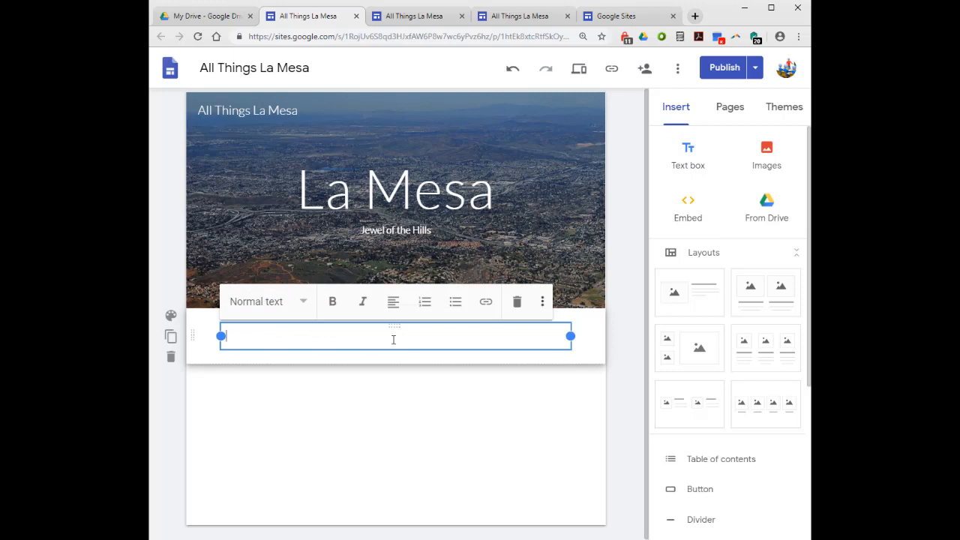
left_click(170, 358)
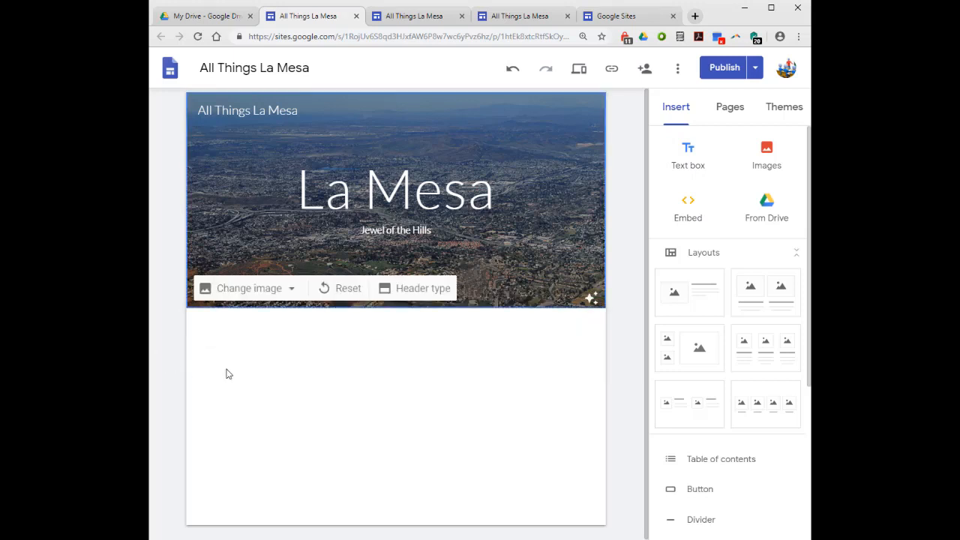
double_click(328, 348)
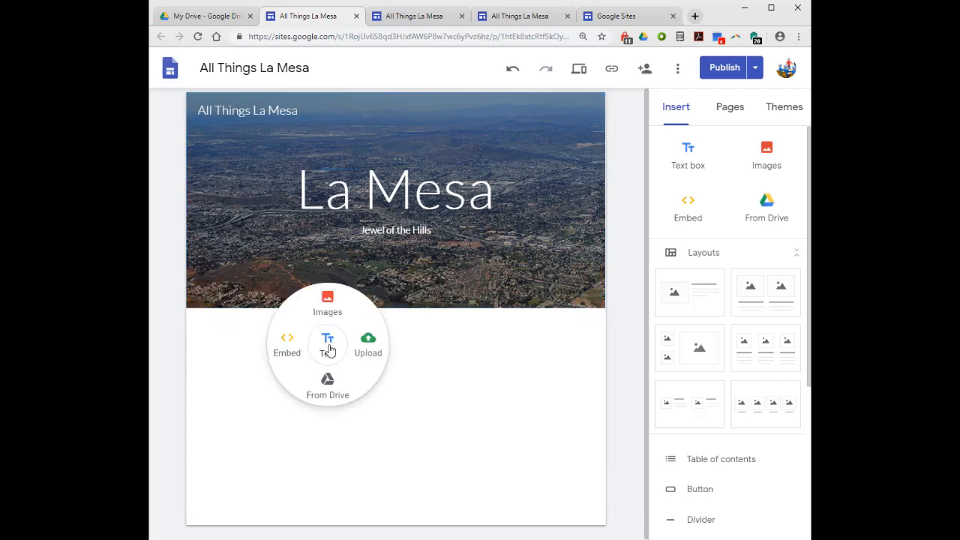
left_click(329, 348)
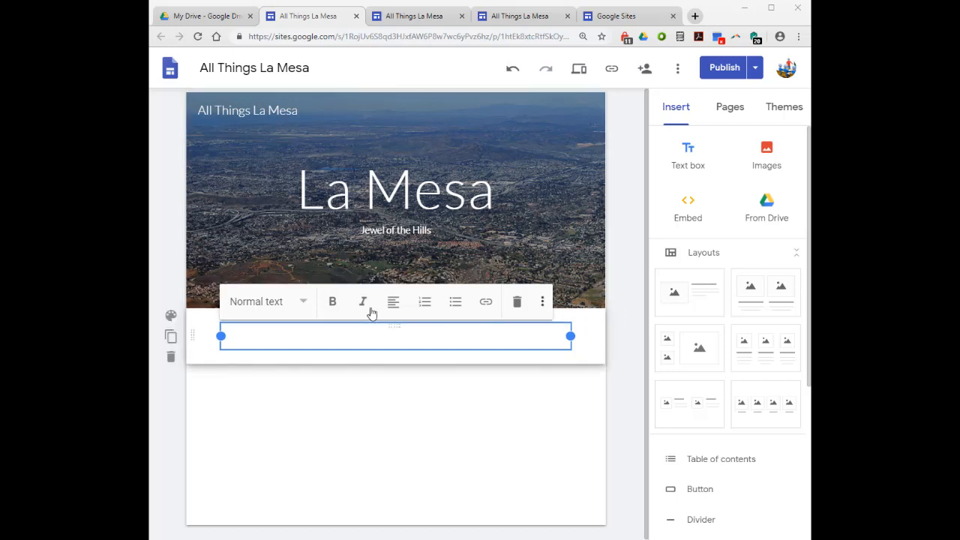
right_click(234, 338)
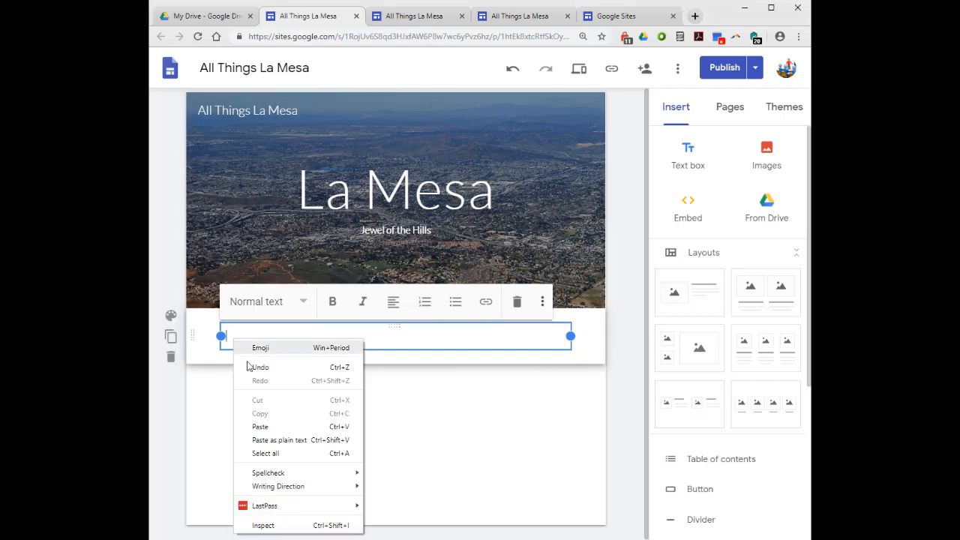
left_click(274, 427)
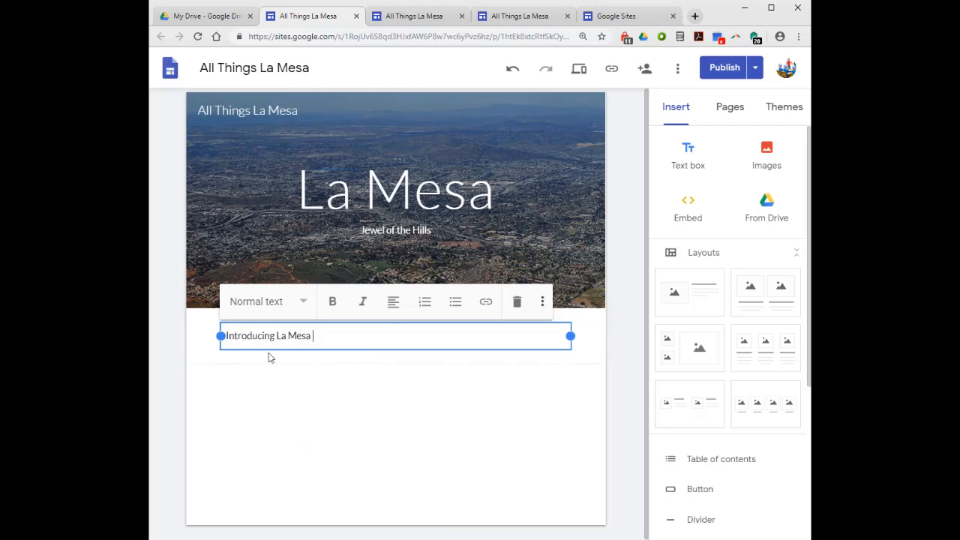
left_click(266, 302)
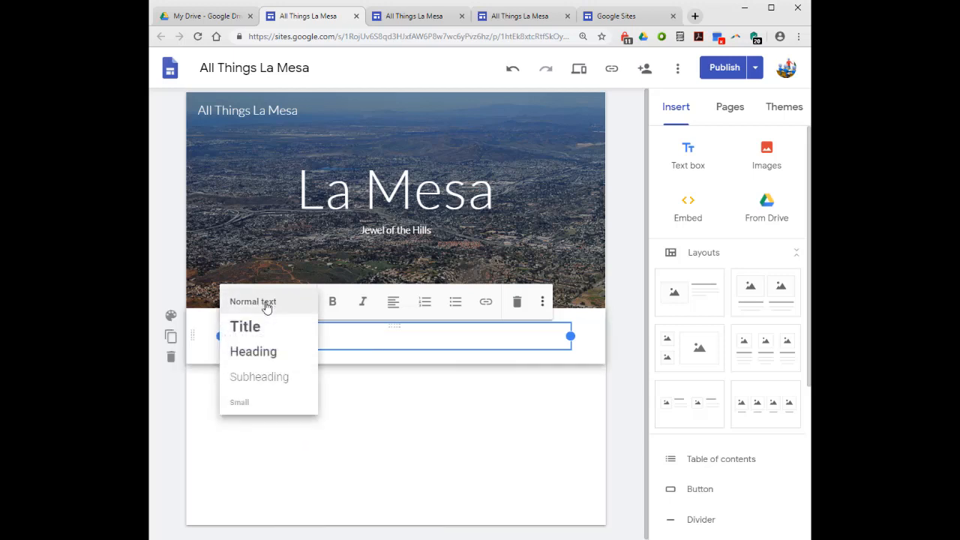
left_click(269, 353)
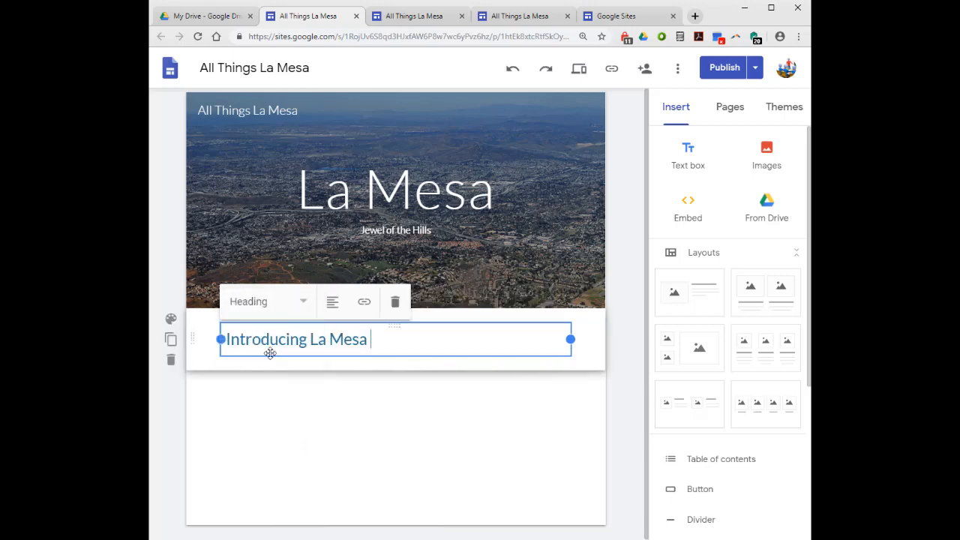
Add a text box below the heading with the introductory paragraph beginning "As a long time resident of La Mesa".
left_click(306, 386)
double_click(305, 389)
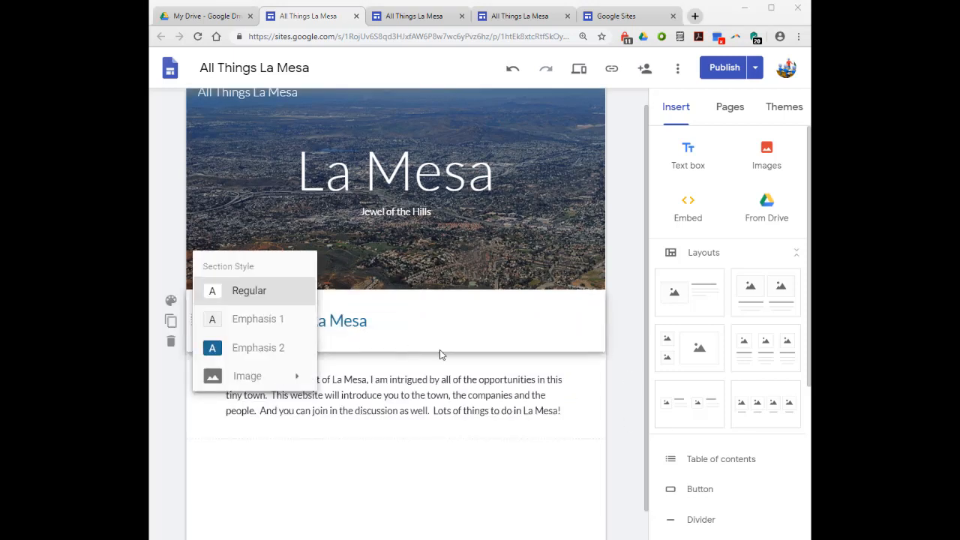
Set the section style of the "Introducing La Mesa" section to Emphasis 2.
left_click(586, 335)
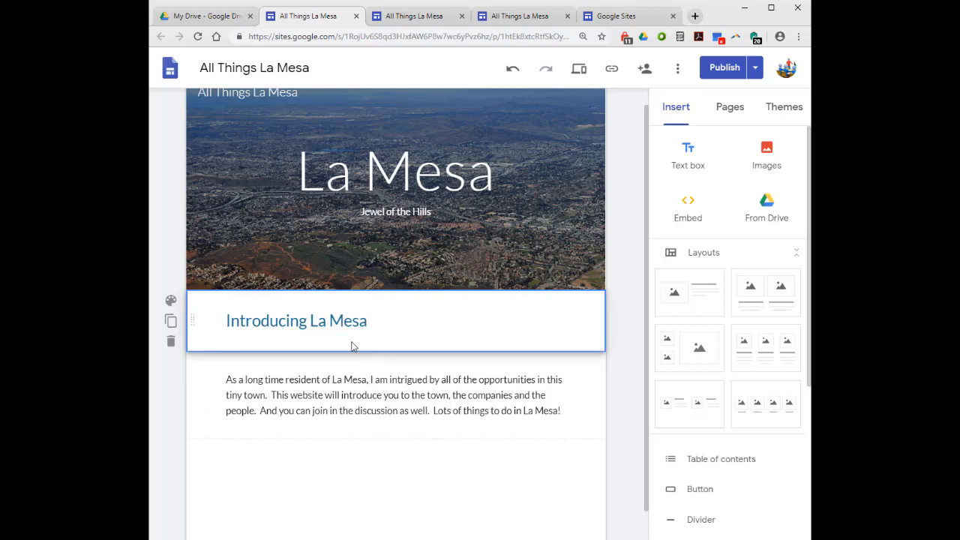
left_click(171, 302)
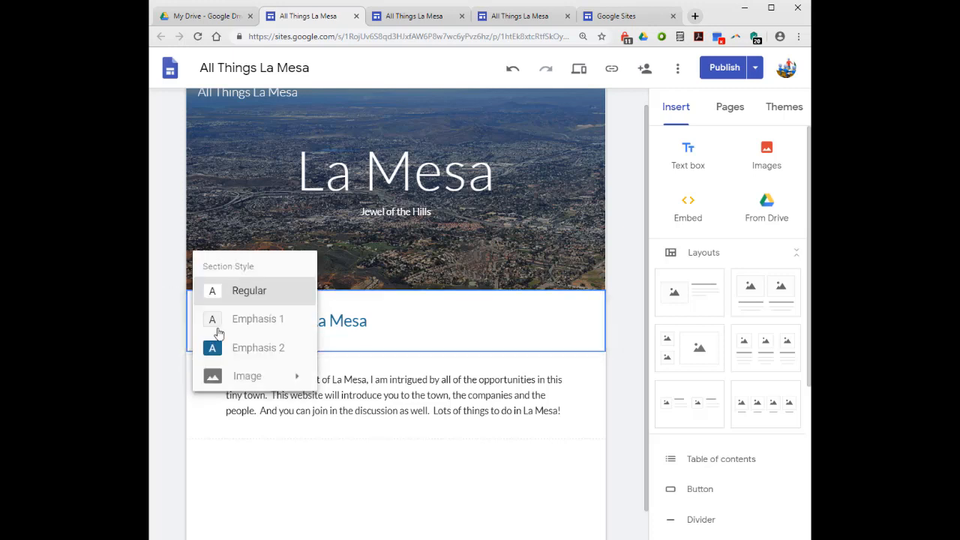
left_click(259, 351)
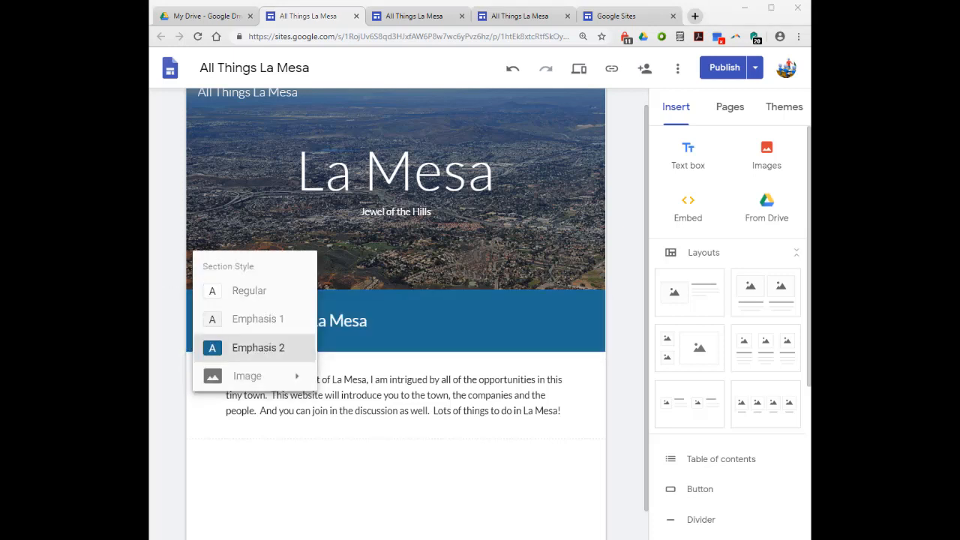
Try the Aristotle, Diplomat and Vision themes, and apply the Level theme with the green color.
left_click(784, 108)
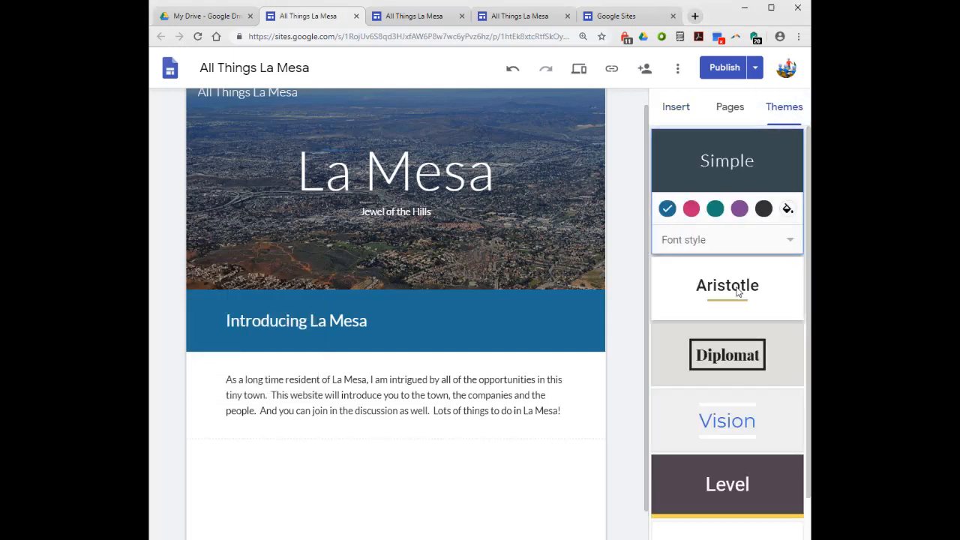
left_click(737, 292)
left_click(733, 357)
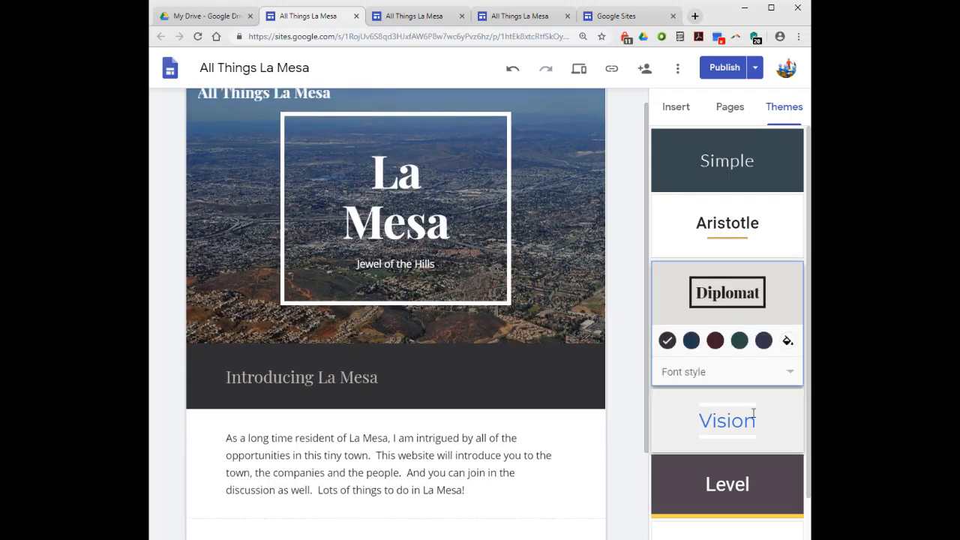
left_click(747, 439)
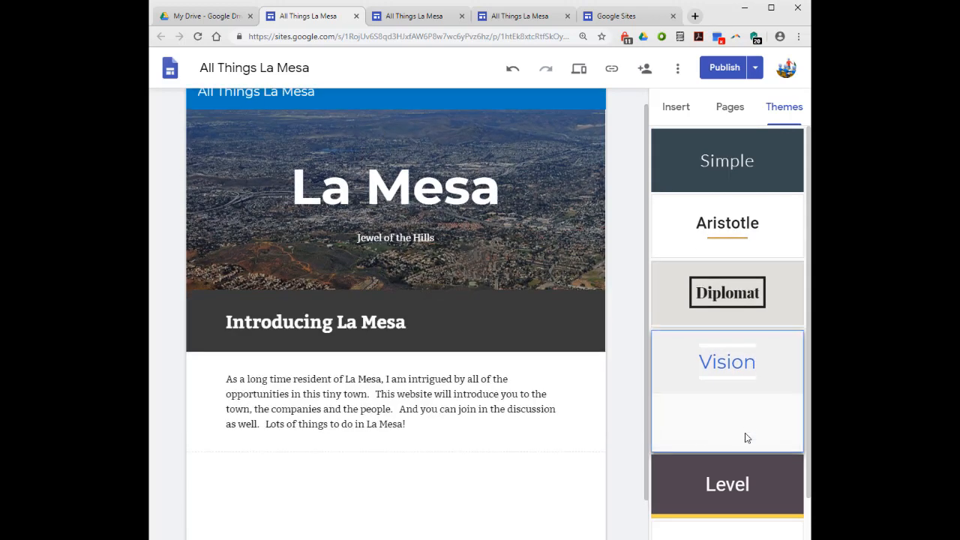
left_click(728, 484)
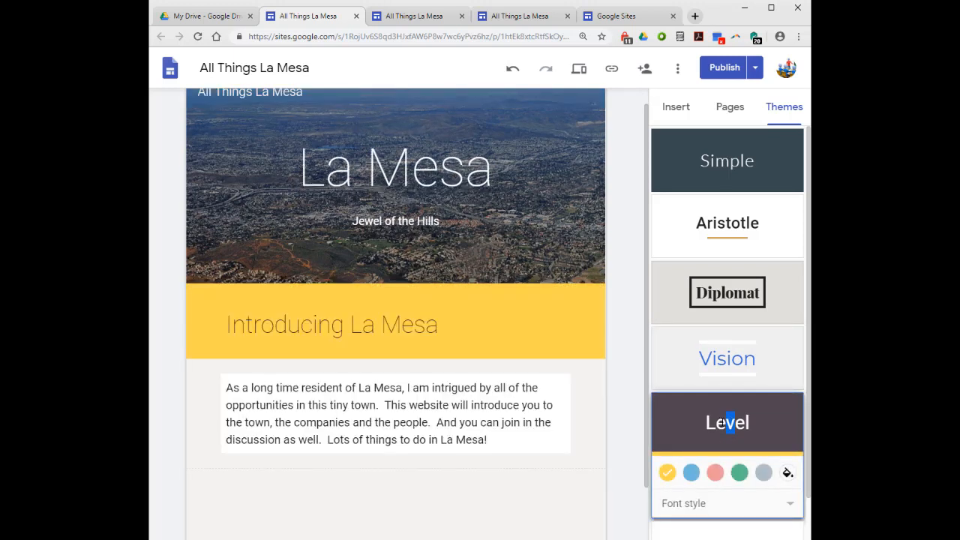
left_click(740, 471)
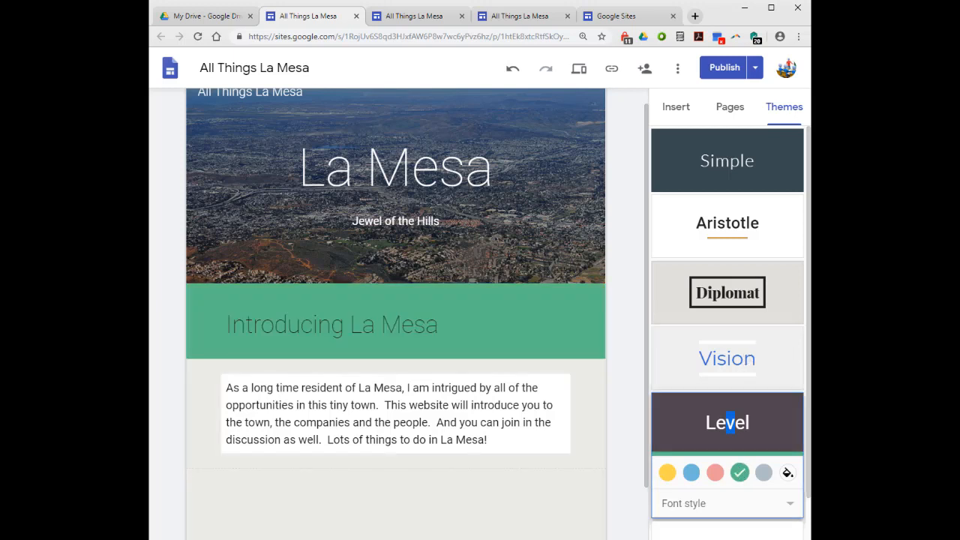
Add a new page named "Places of Interest" to the site.
left_click(729, 114)
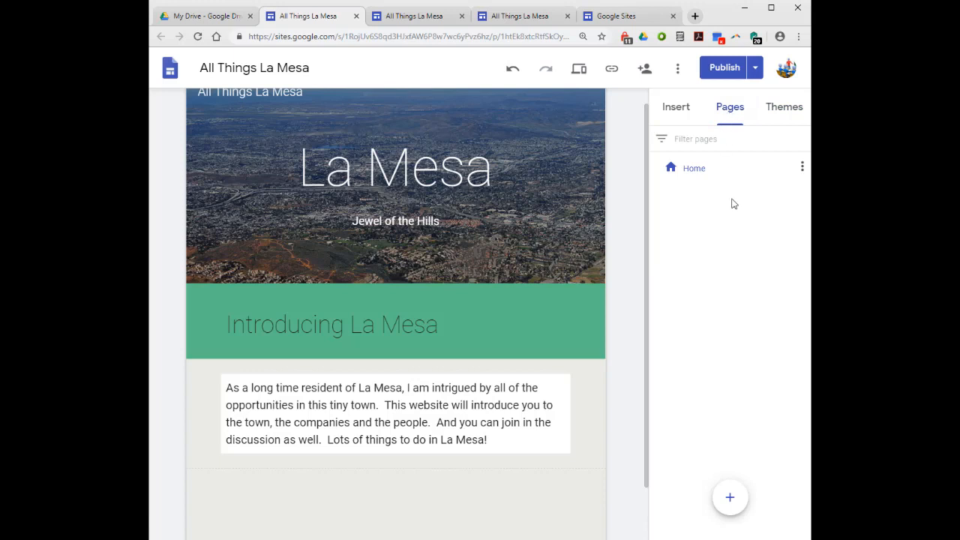
mouse_move(731, 508)
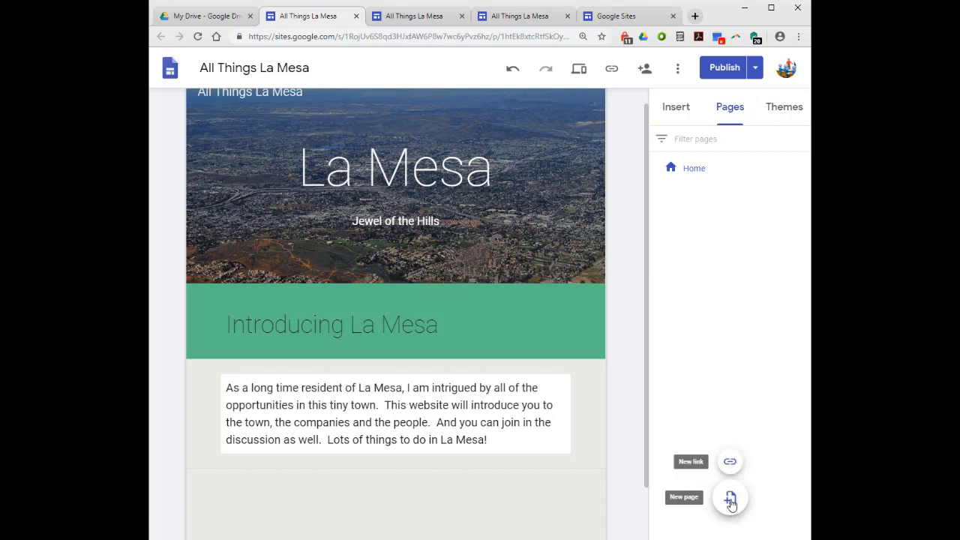
left_click(731, 499)
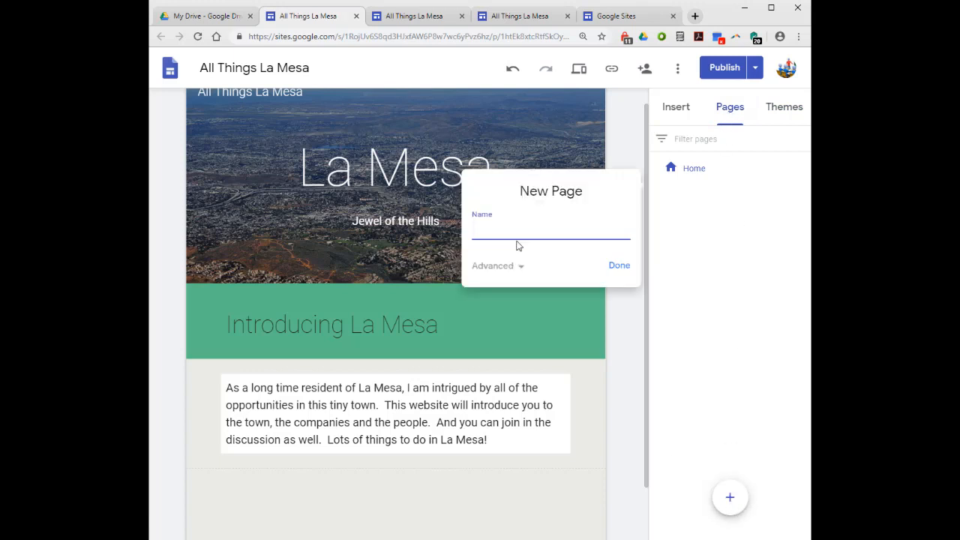
type("Places of Interest")
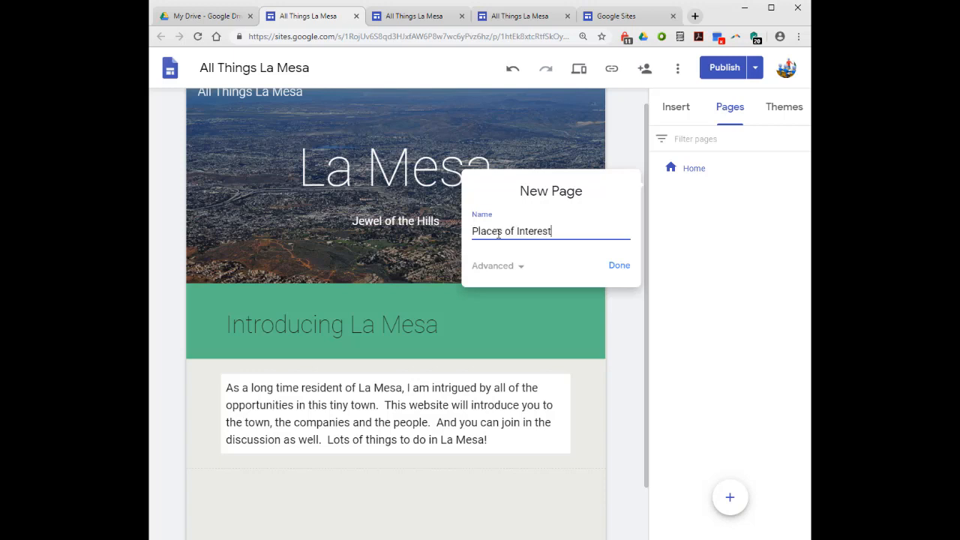
left_click(616, 270)
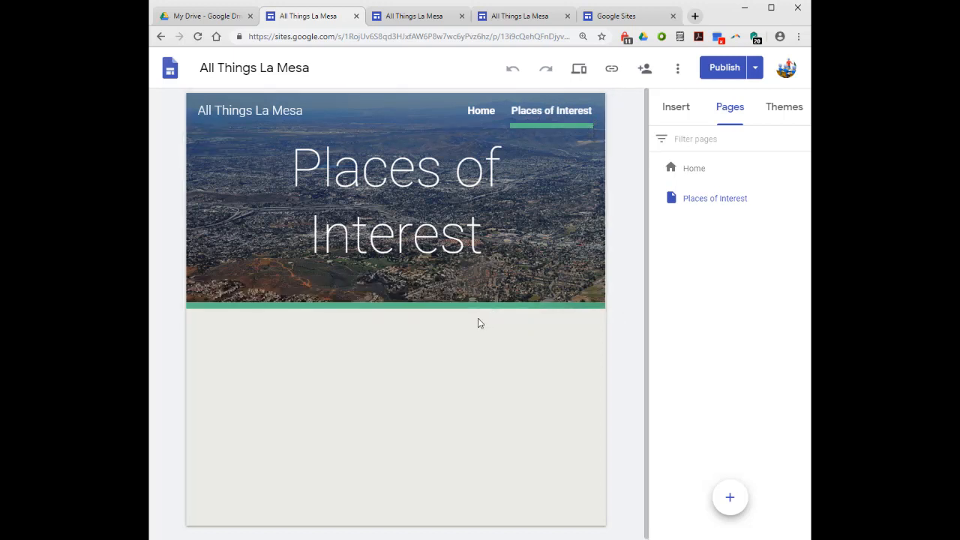
double_click(319, 334)
left_click(316, 325)
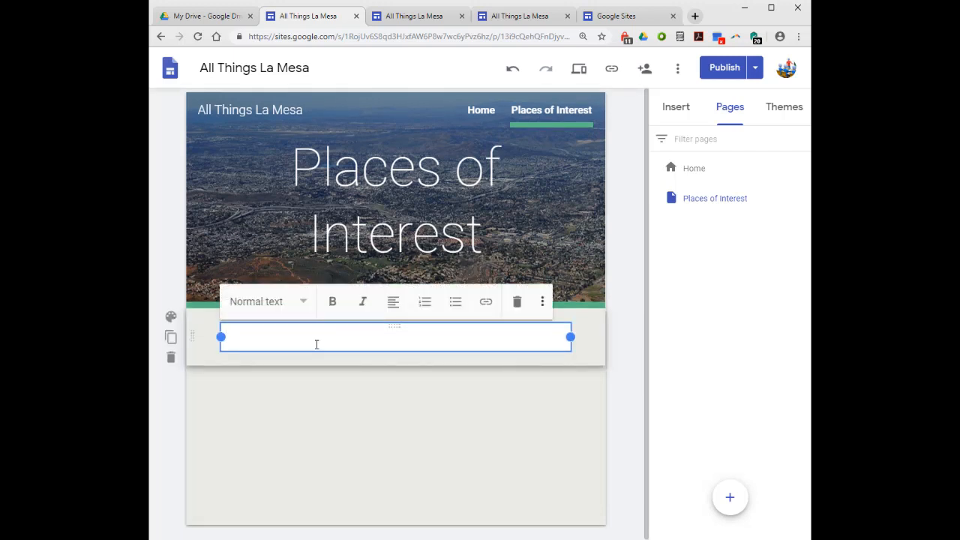
left_click(202, 343)
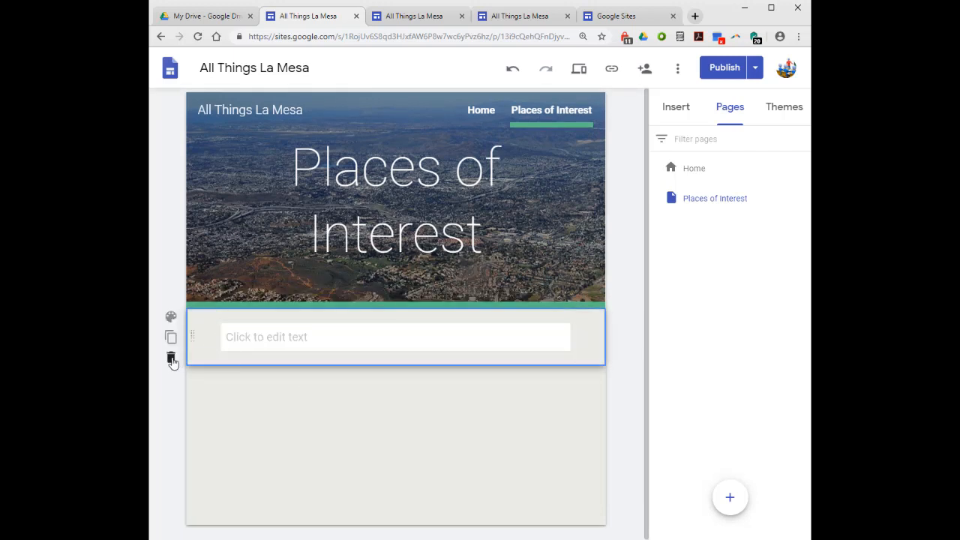
left_click(170, 358)
Insert a text box below the header of the Places of Interest page, using the Title style and the word "Text".
double_click(339, 341)
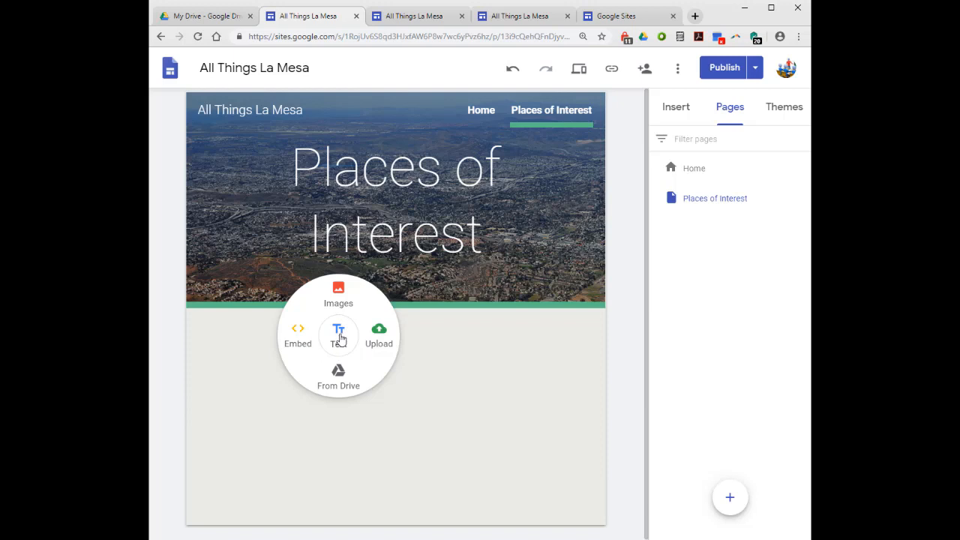
left_click(338, 336)
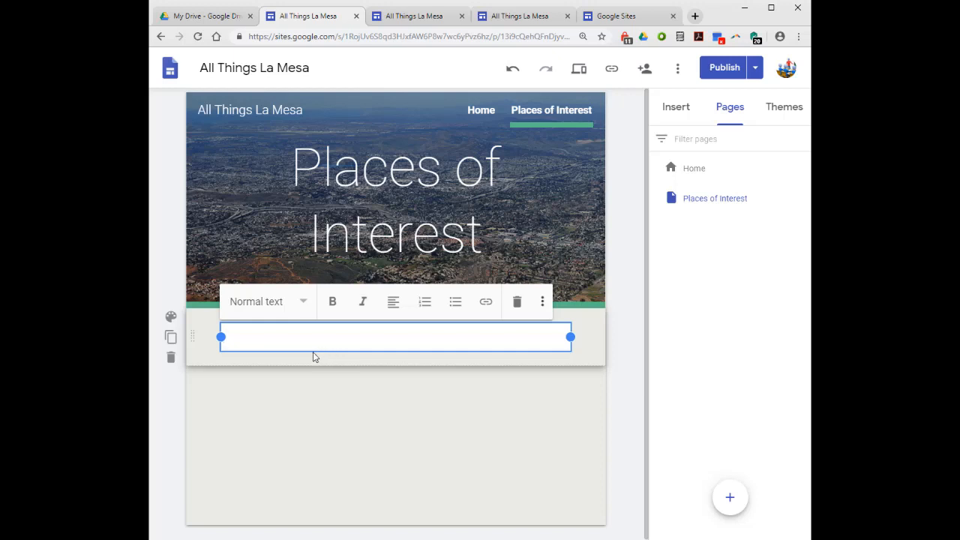
left_click(302, 302)
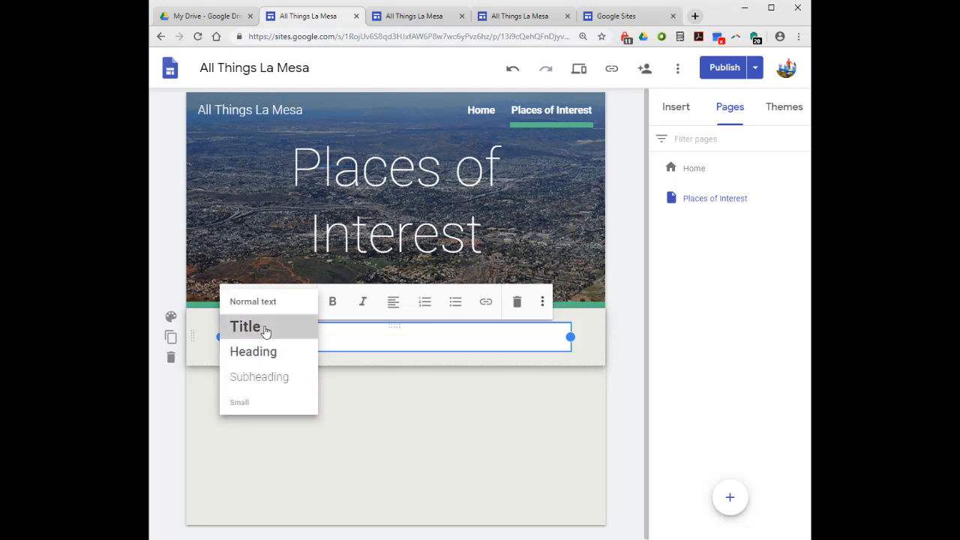
left_click(266, 328)
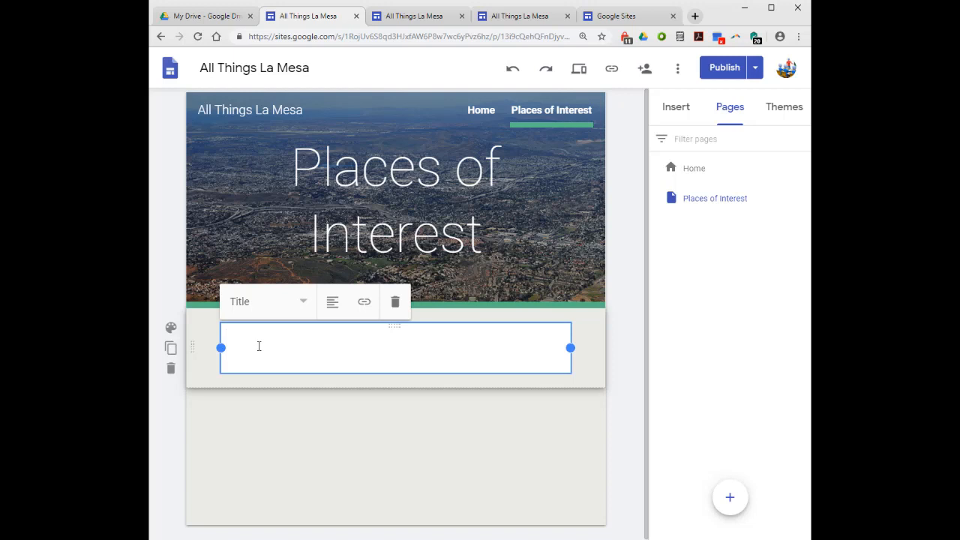
type("Text")
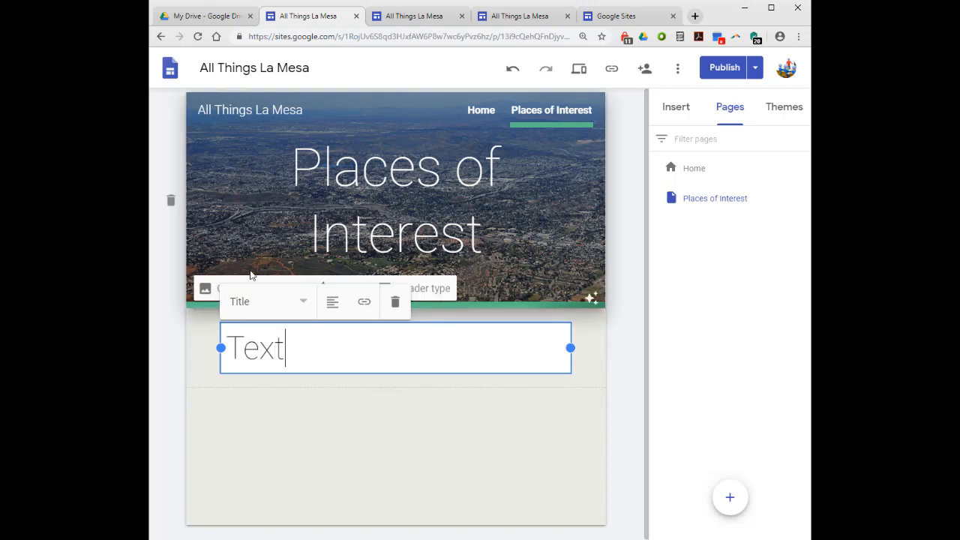
Try the Heading style on the word "Text" and set it to Subheading.
left_click(302, 301)
left_click(276, 358)
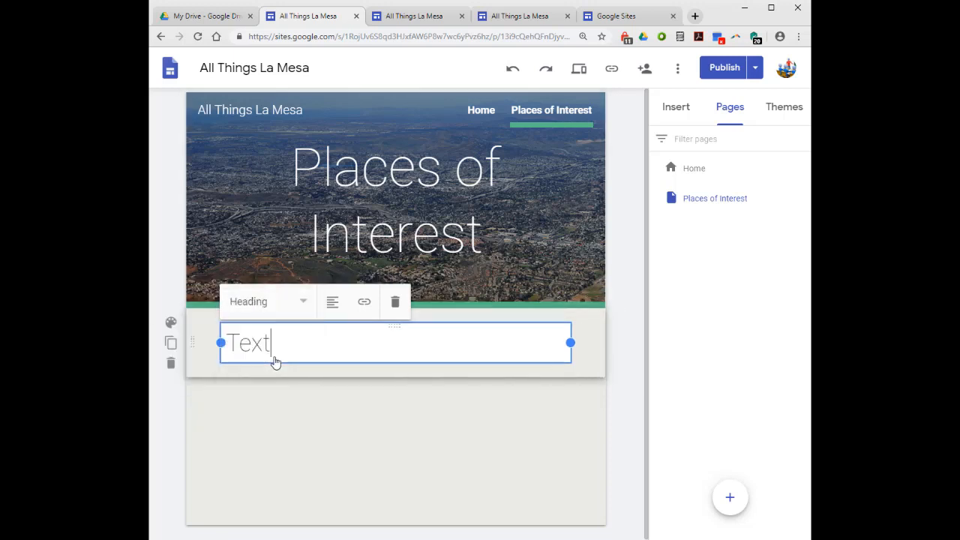
left_click(298, 304)
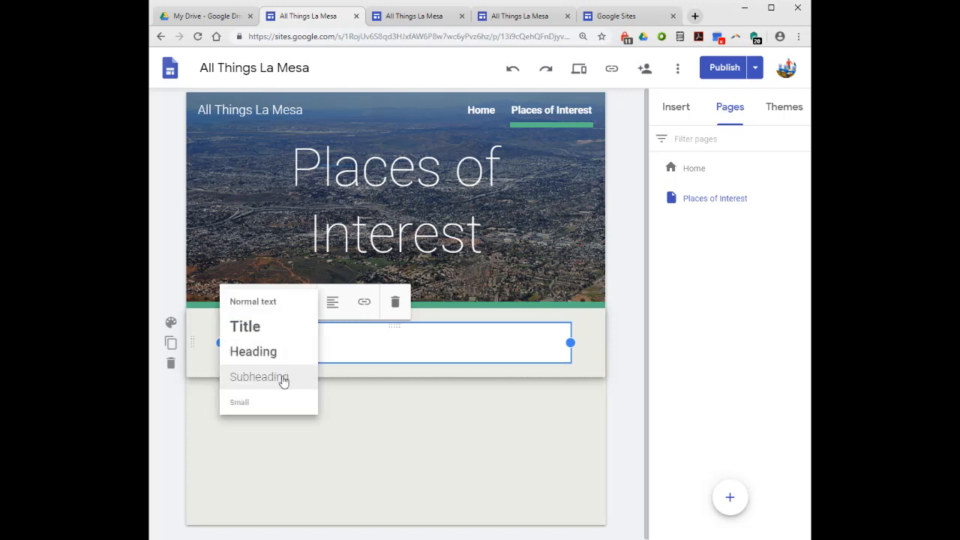
left_click(280, 379)
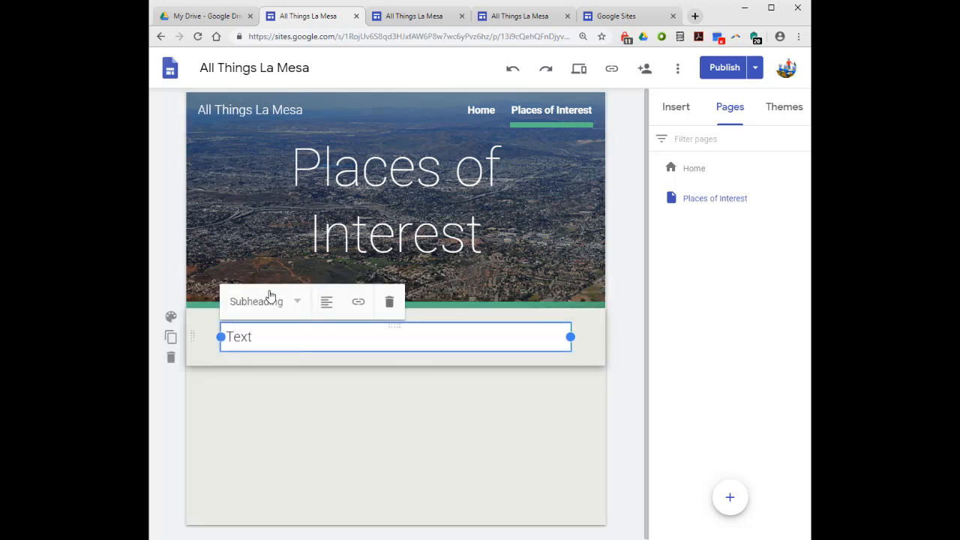
Try the Small style on the word "Text" and set it to Normal text.
left_click(267, 303)
left_click(240, 402)
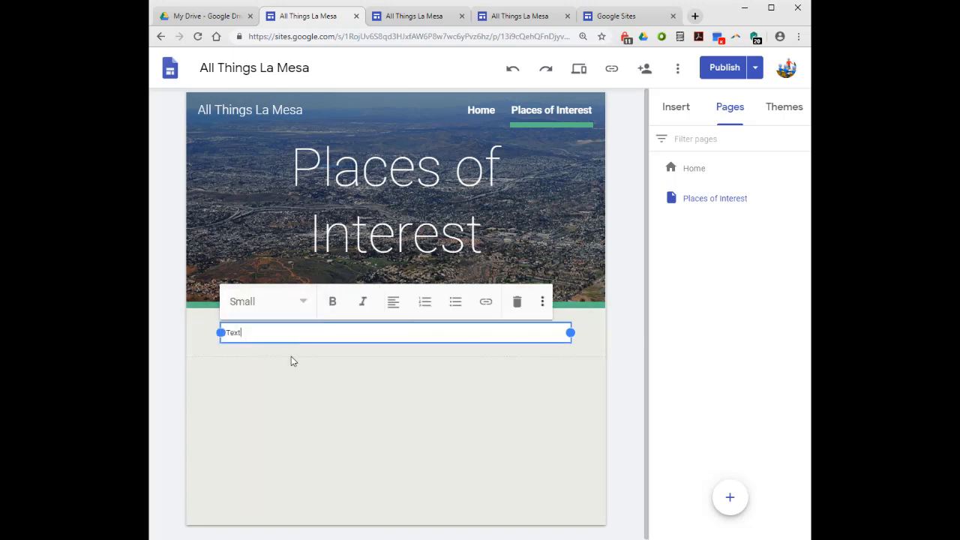
left_click(257, 303)
left_click(254, 302)
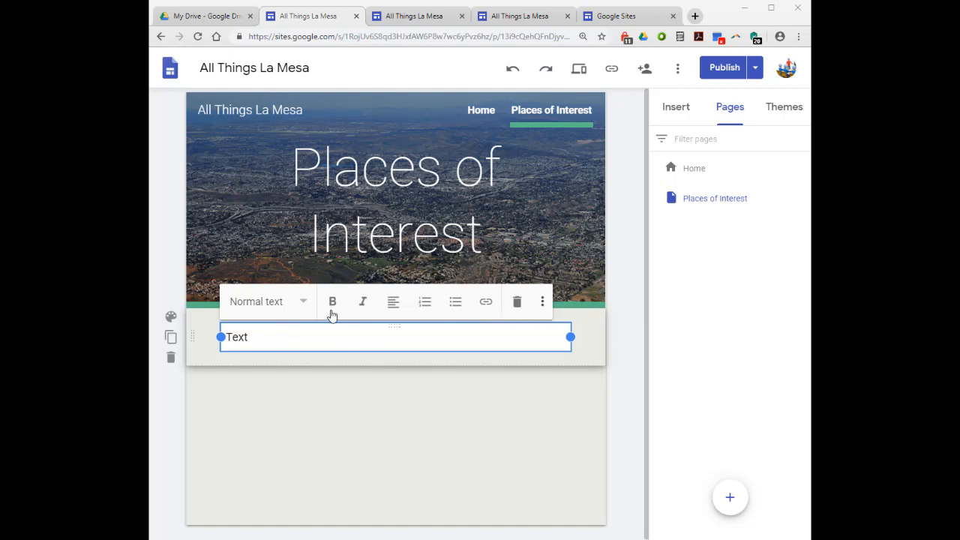
Make the word "Text" bold and italic, and center it in its text box.
left_click(250, 339)
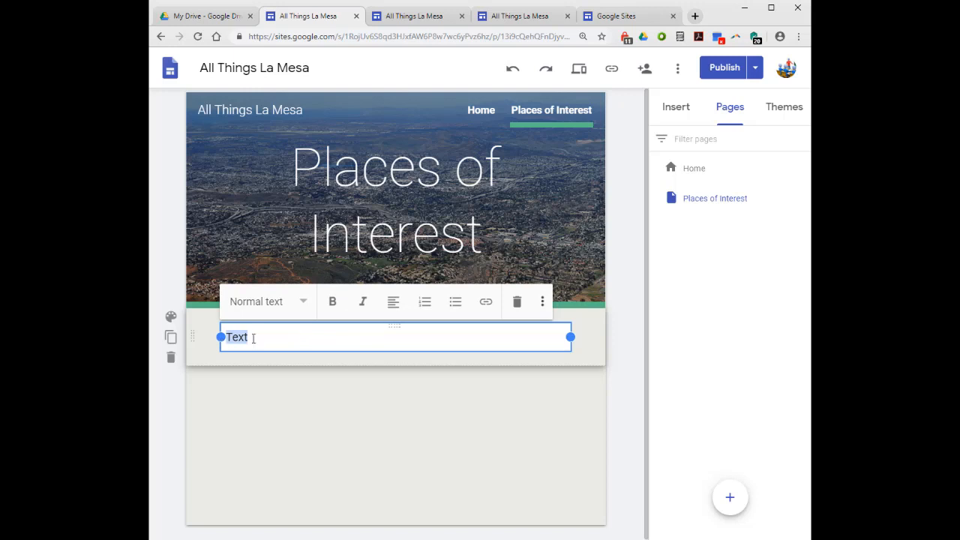
left_click(334, 302)
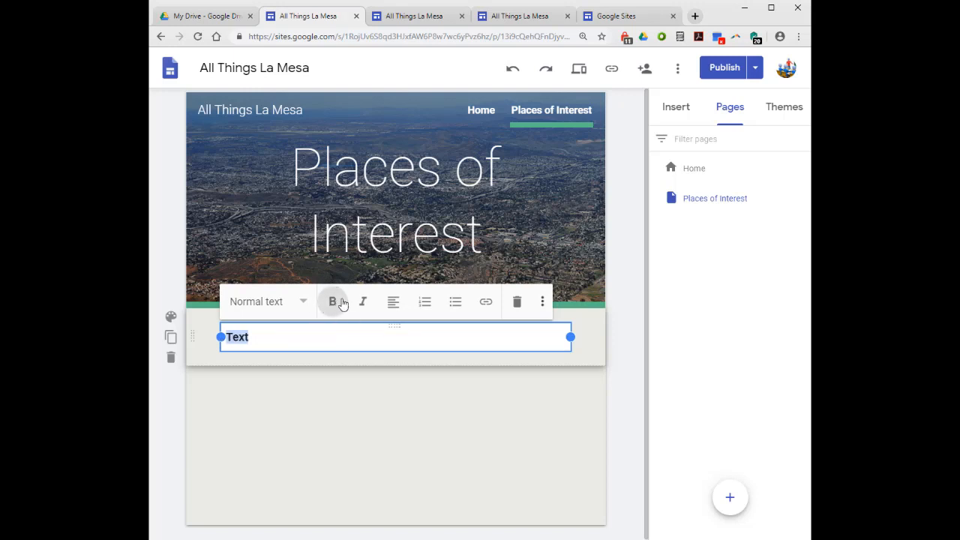
left_click(363, 303)
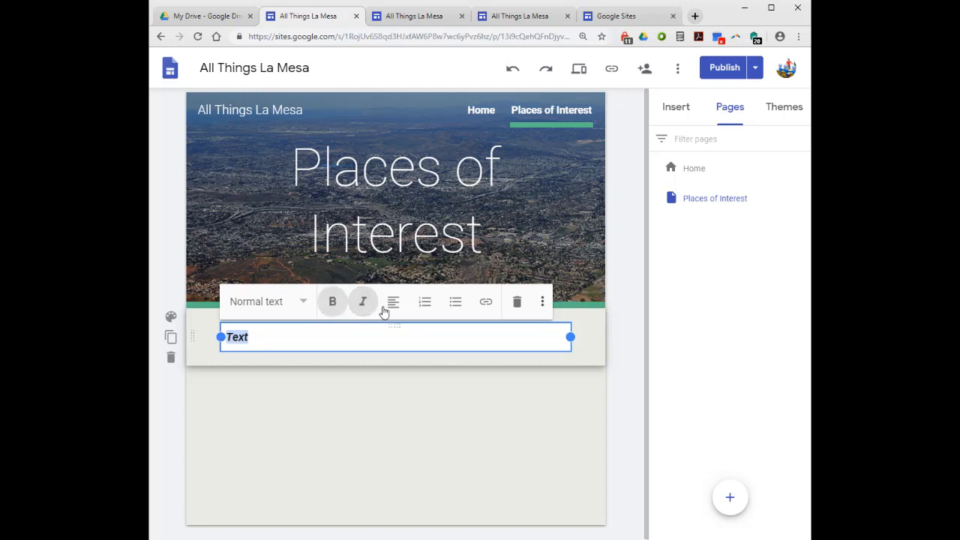
left_click(392, 302)
left_click(394, 338)
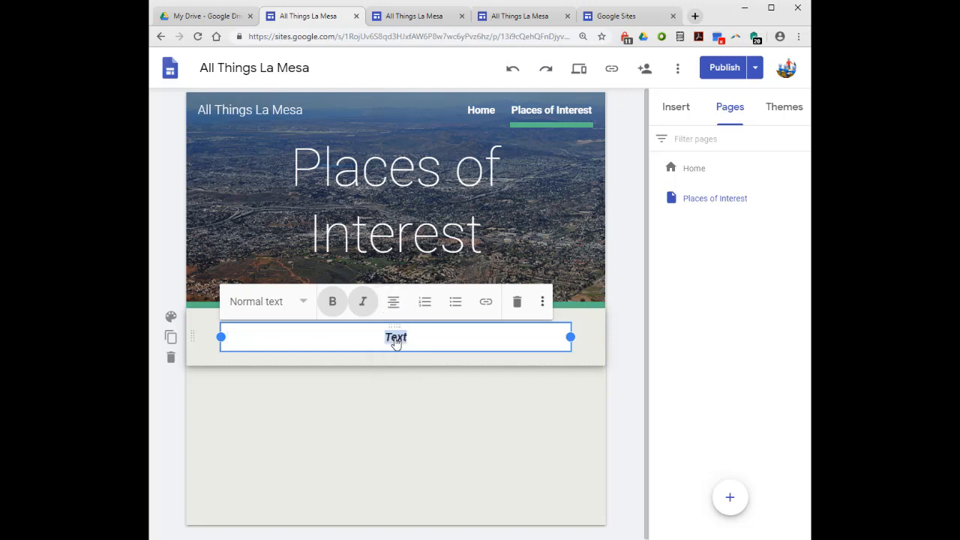
Try a numbered list and a bulleted list on the word "Text", and delete the text box.
left_click(426, 303)
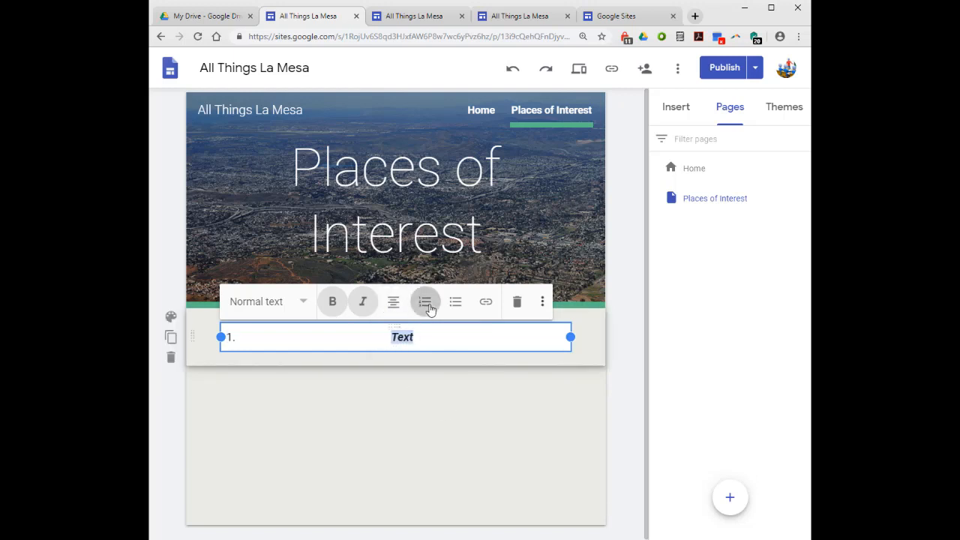
left_click(456, 304)
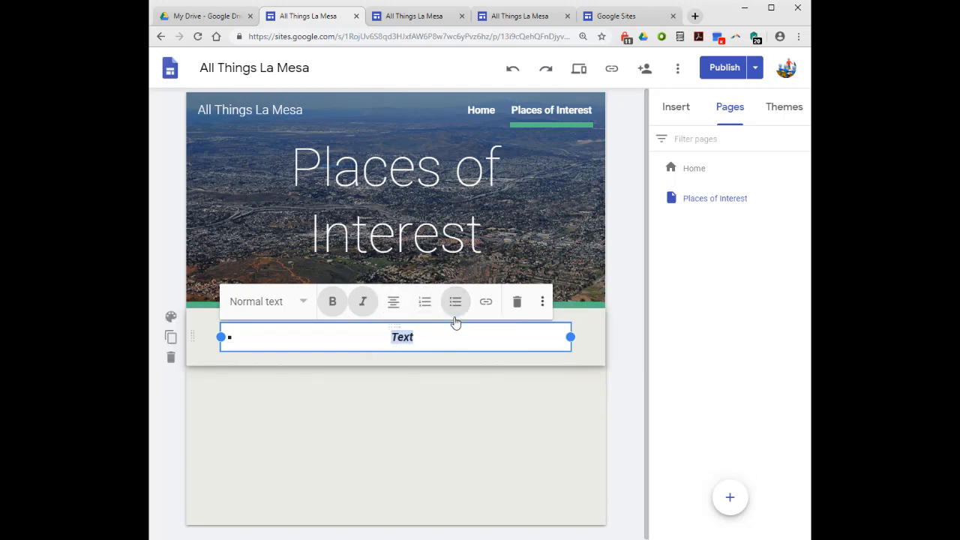
left_click(517, 303)
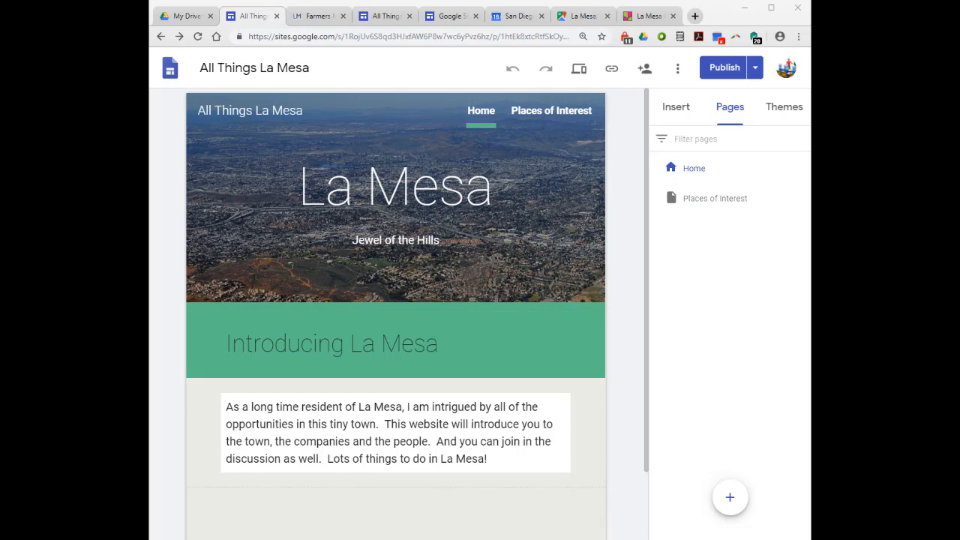
Add a new page named "La Mesa Rocks" to the site.
left_click(729, 500)
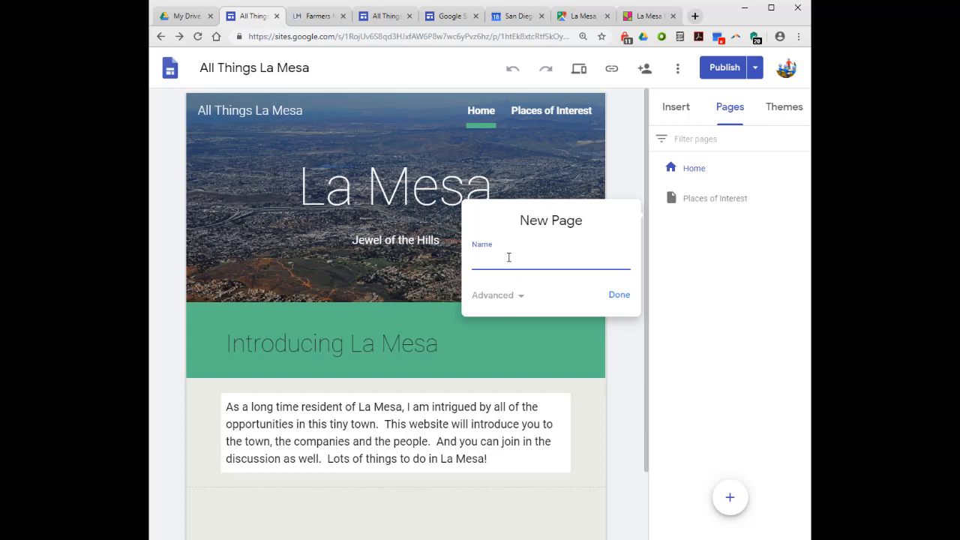
type("La Mesa Rocks")
key("Return")
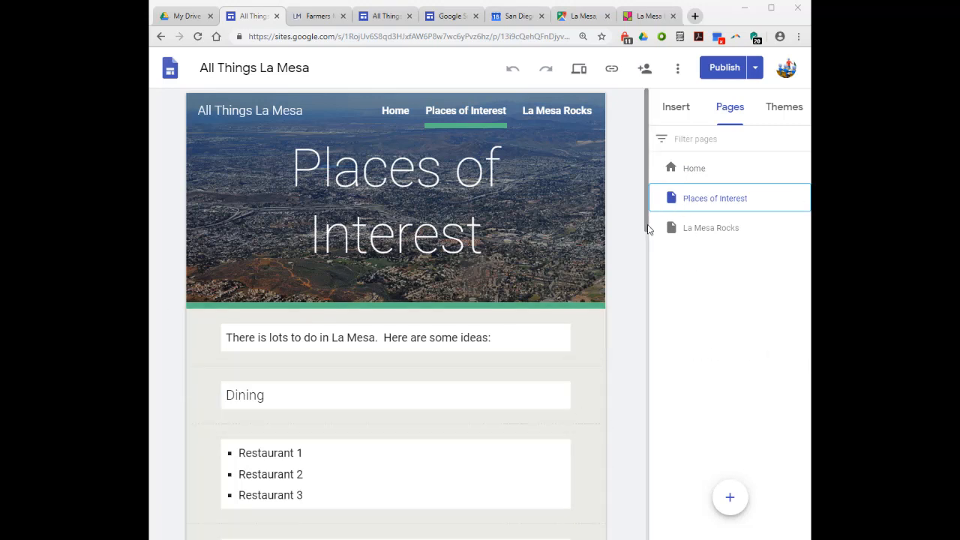
Start inserting an image below the last text box of the Places of Interest page, and look at the Google Drive source.
left_click_drag(645, 230, 627, 522)
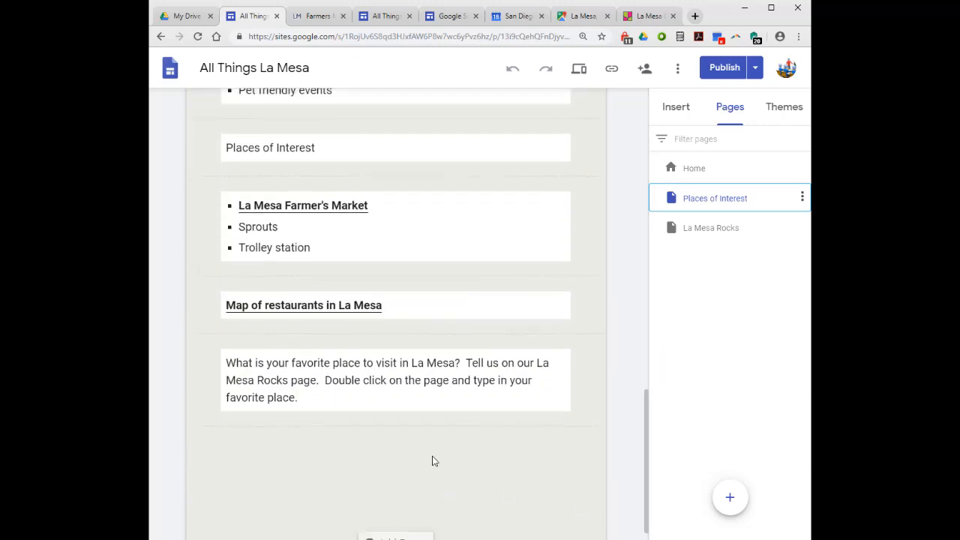
double_click(432, 458)
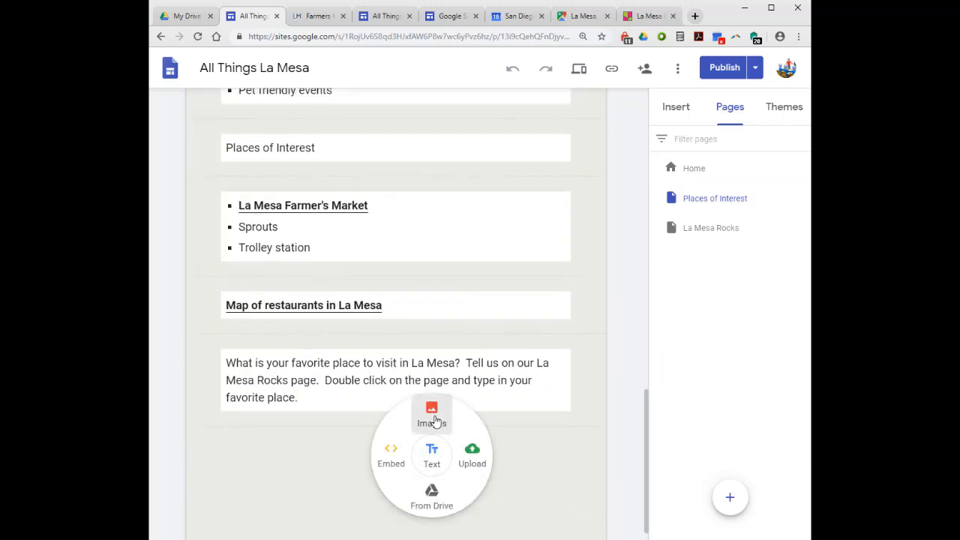
left_click(433, 420)
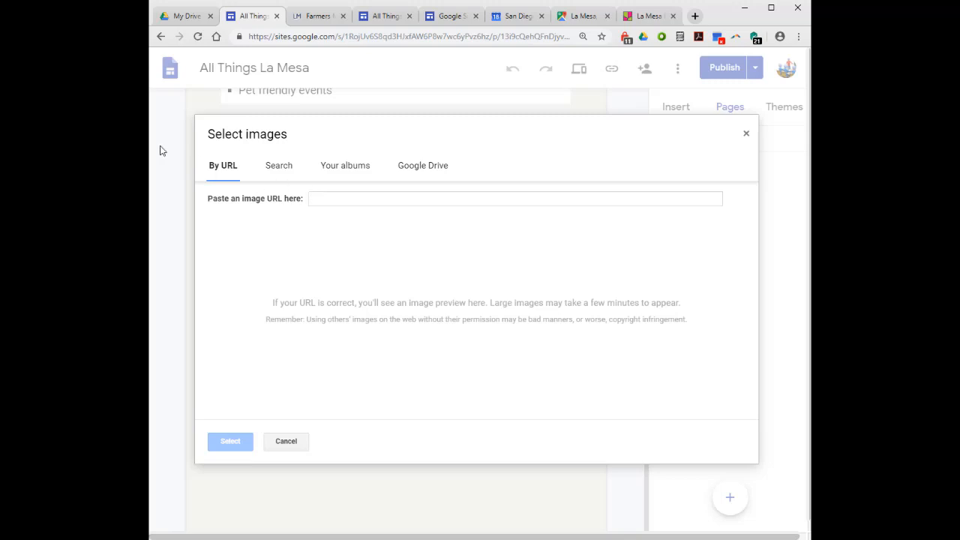
left_click(418, 170)
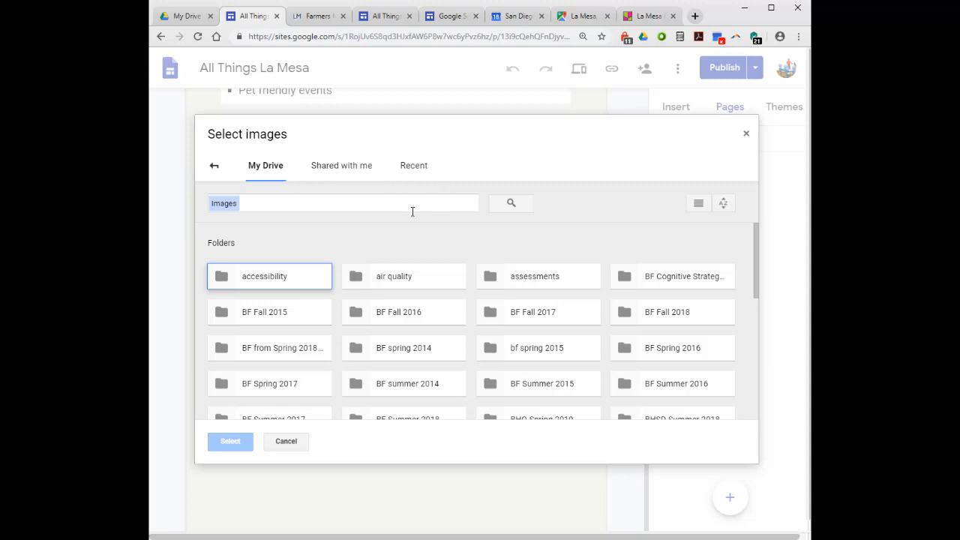
left_click(213, 165)
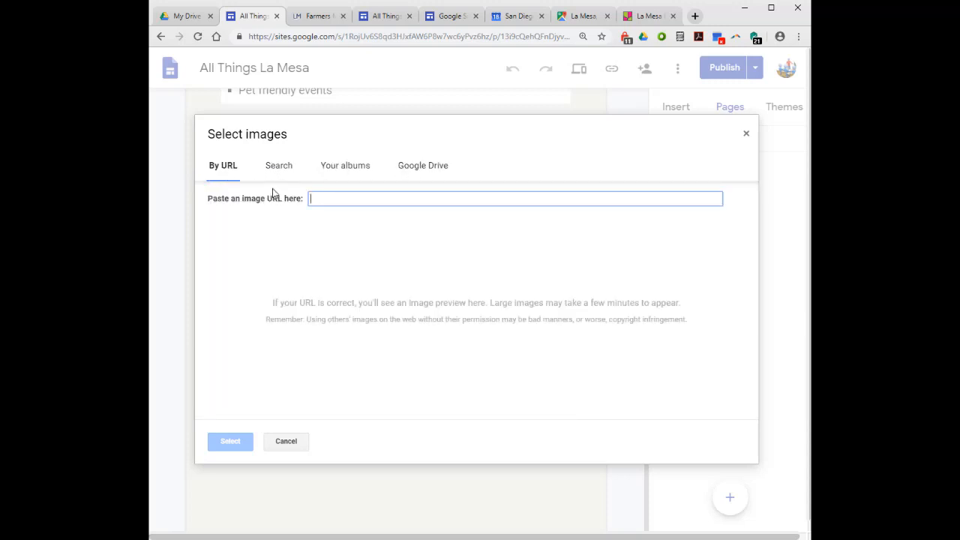
Search the web images for "La Mesa Farmers Market" and insert the first result, the photo of squash and pumpkins.
left_click(282, 169)
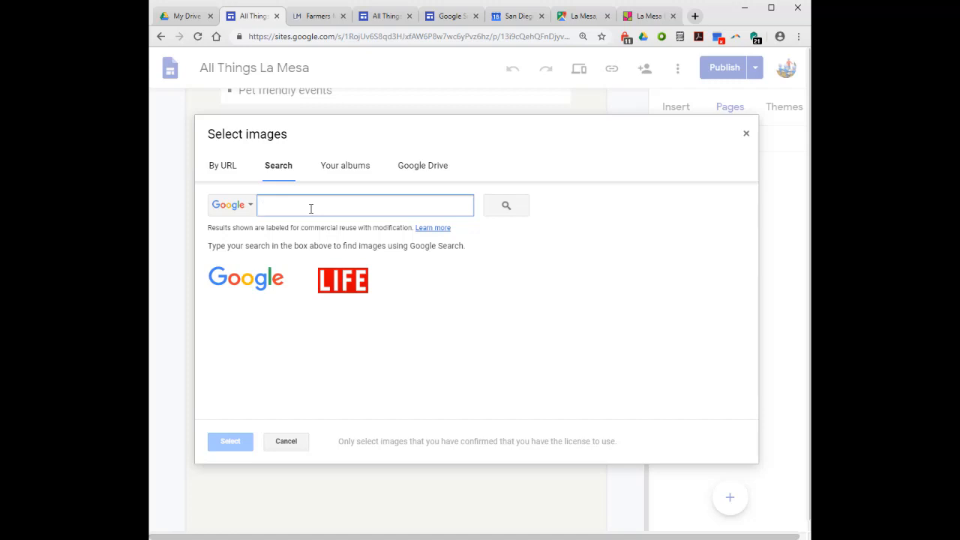
type("La ")
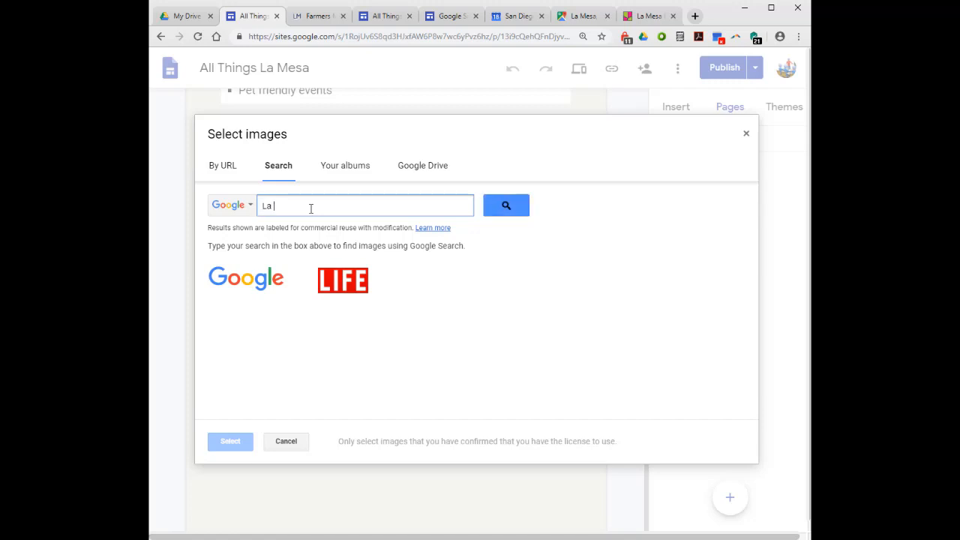
type("Mesa Farmers Market")
key("Return")
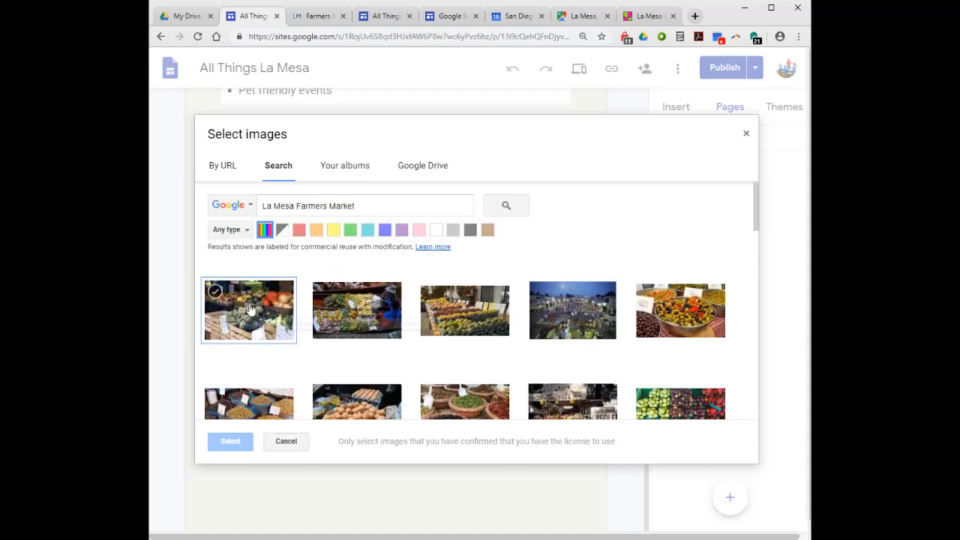
left_click(251, 308)
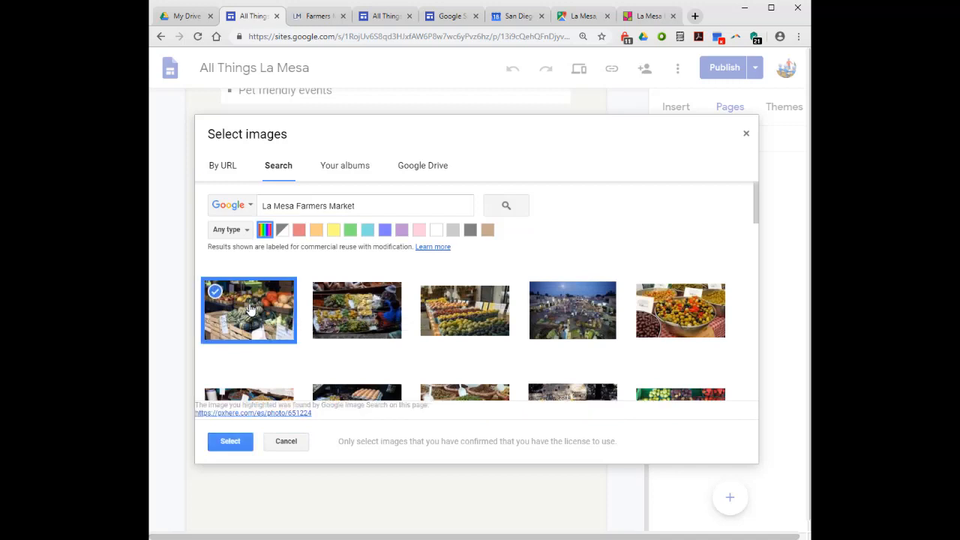
left_click(229, 443)
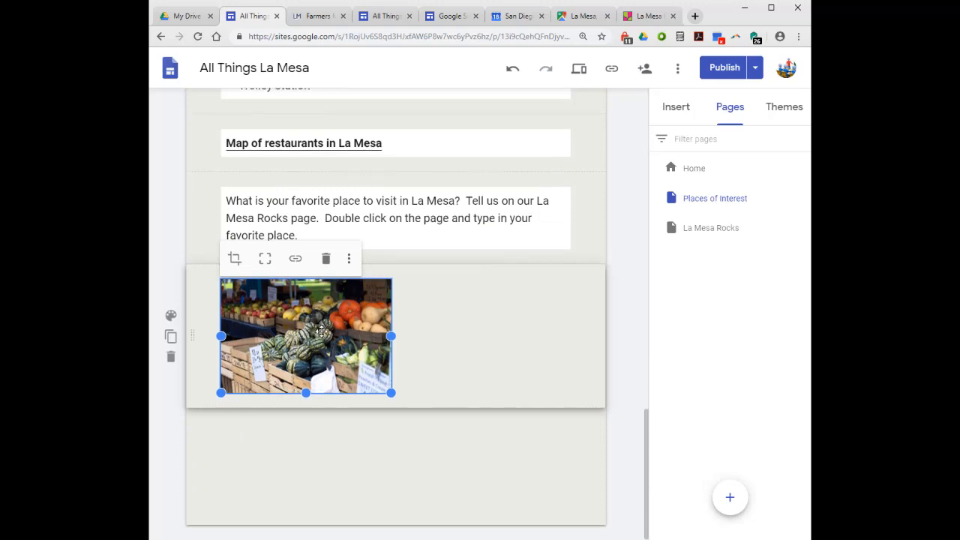
Try to move the market photo up to the La Mesa Farmer's Market list.
mouse_move(322, 332)
left_mouse_down()
mouse_move(365, 272)
mouse_move(440, 96)
mouse_move(420, 510)
mouse_move(453, 343)
mouse_move(496, 343)
mouse_move(488, 339)
left_mouse_up()
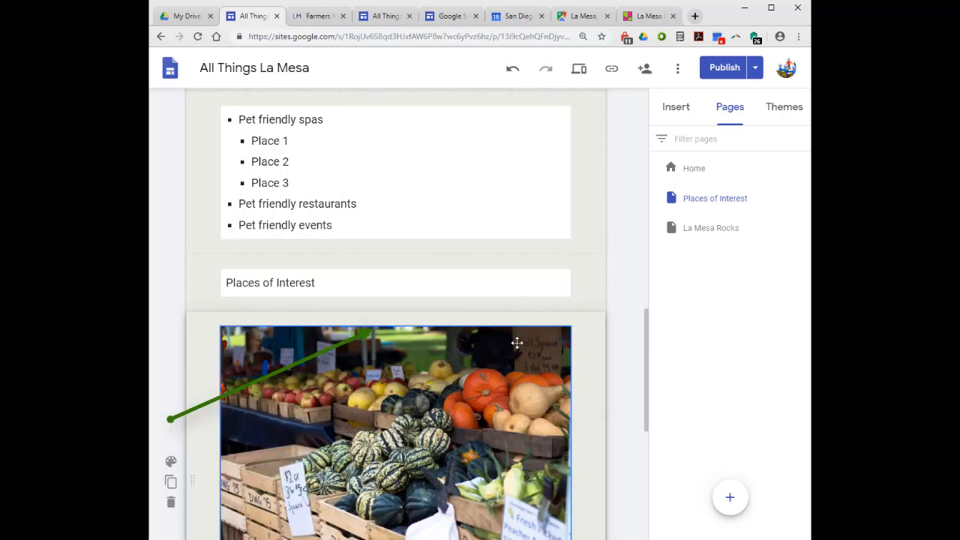
scroll(547, 345, "down", 2)
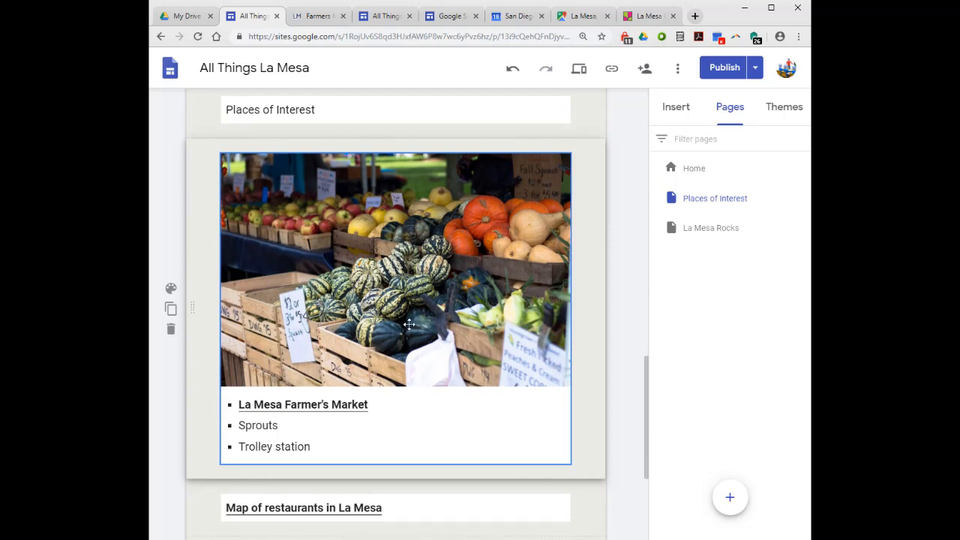
scroll(409, 324, "down", 5)
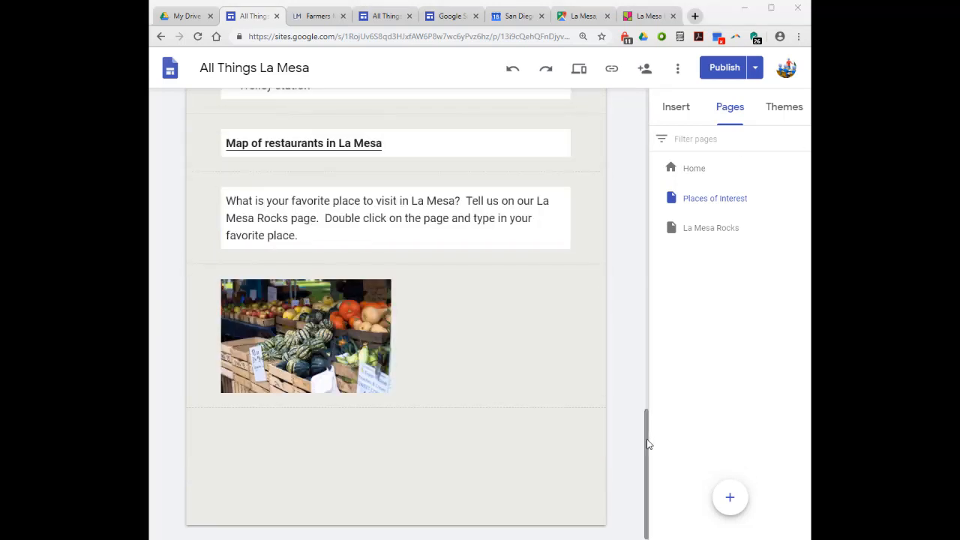
Narrow the text box of the La Mesa Farmer's Market list and place the market photo in the free space beside it.
left_click_drag(648, 444, 640, 364)
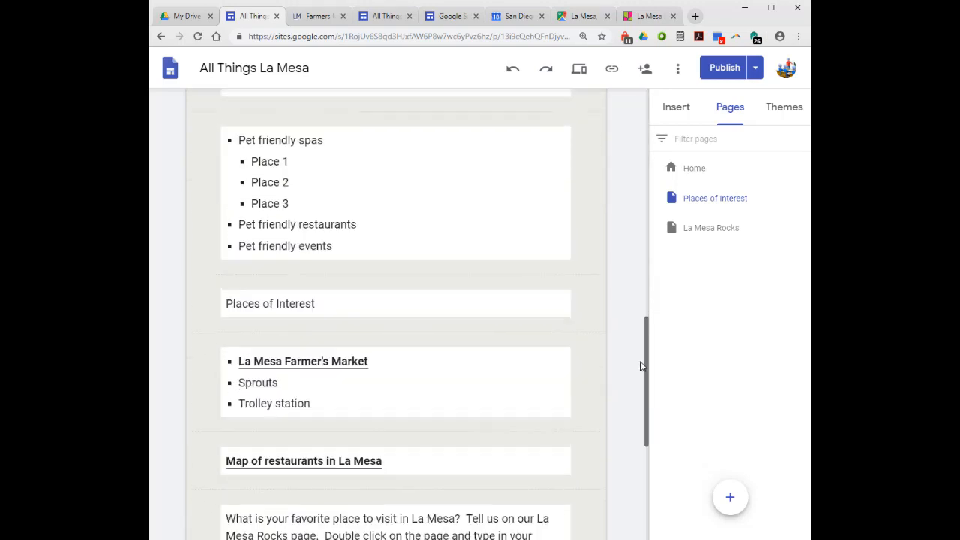
left_click(553, 385)
left_click_drag(571, 383, 421, 382)
left_click_drag(646, 420, 637, 484)
left_click(529, 436)
left_click(364, 420)
left_click_drag(363, 420, 494, 180)
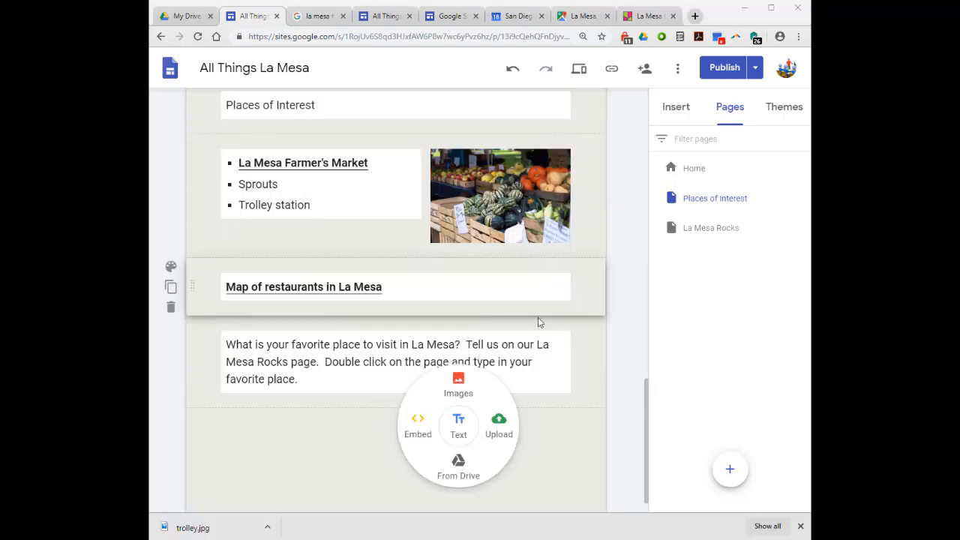
Upload the "trolley" image from the websites folder to the bottom of the Places of Interest page.
left_click(500, 425)
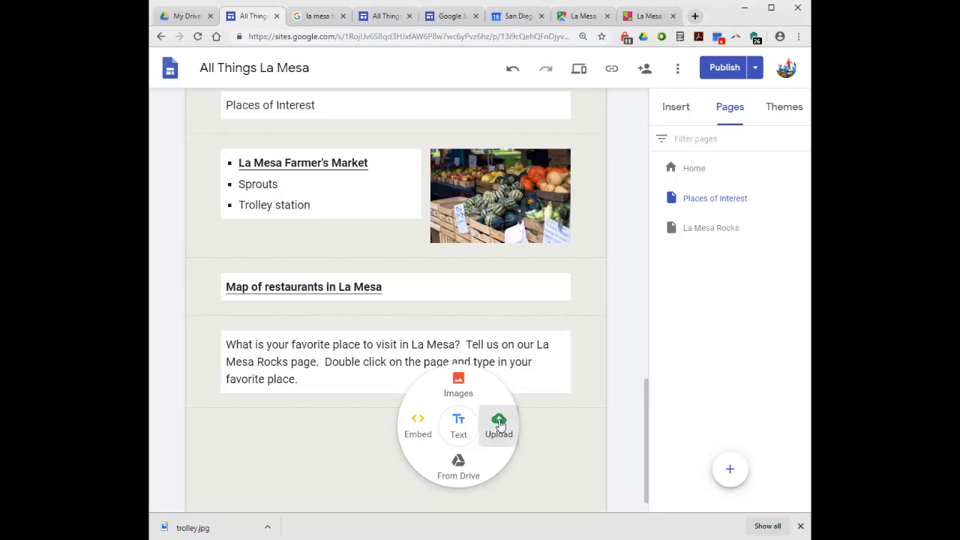
left_click(703, 182)
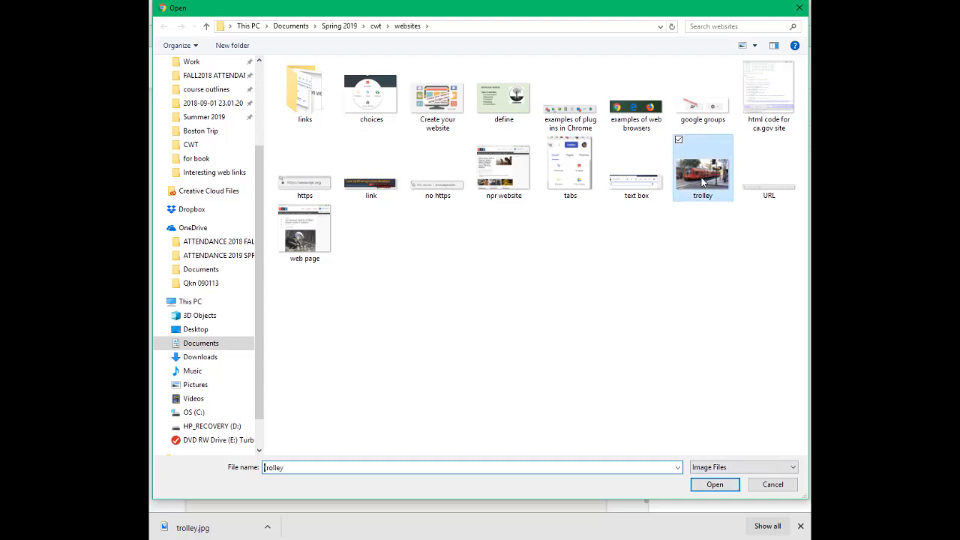
left_click(718, 488)
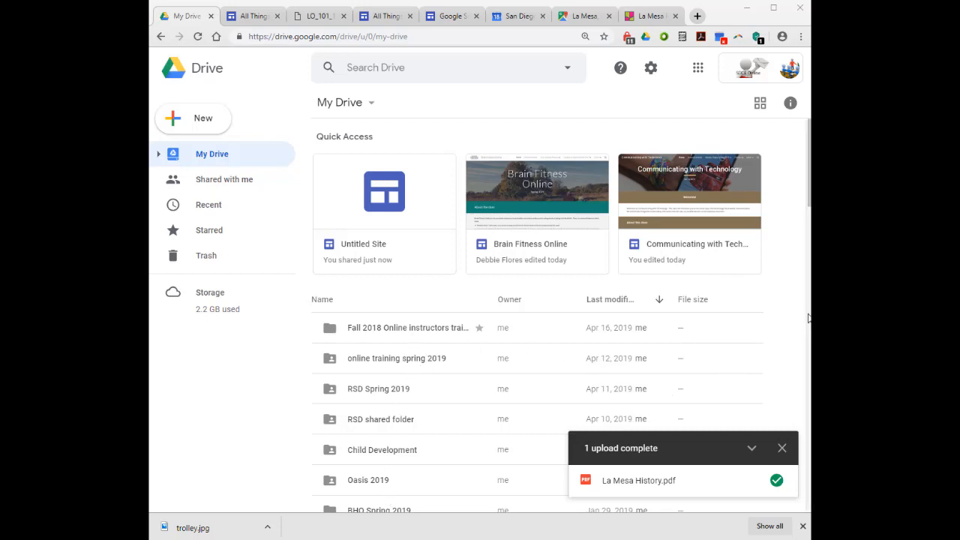
In Google Drive, open the Websites folder inside CWT Spring 2019.
left_click_drag(810, 201, 809, 210)
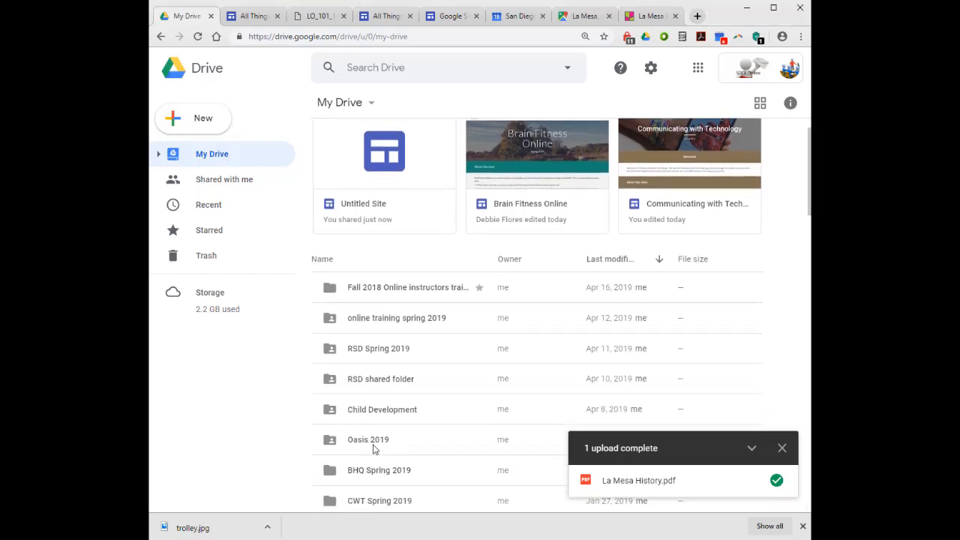
double_click(382, 500)
double_click(365, 167)
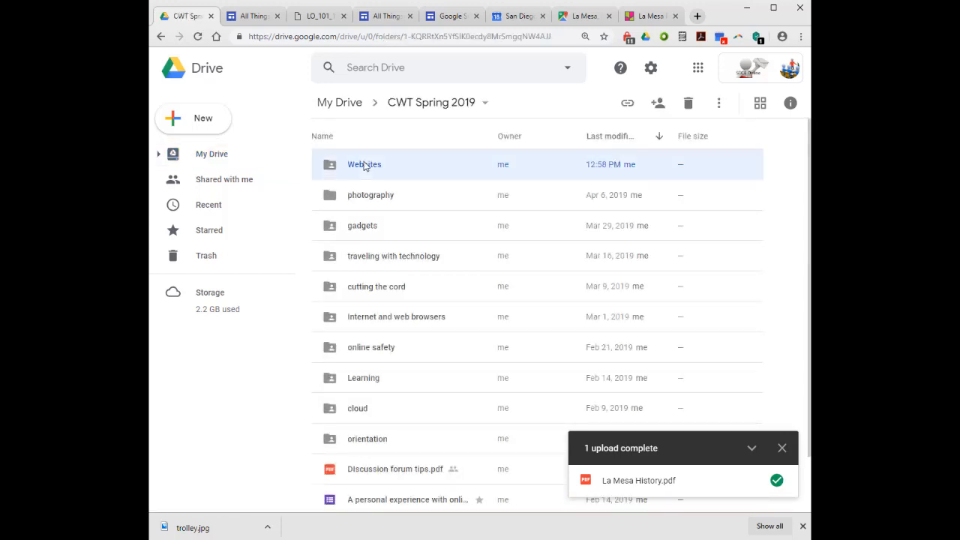
Open the sharing settings of La Mesa History.pdf in the Websites folder and copy its shareable link.
left_click(389, 173)
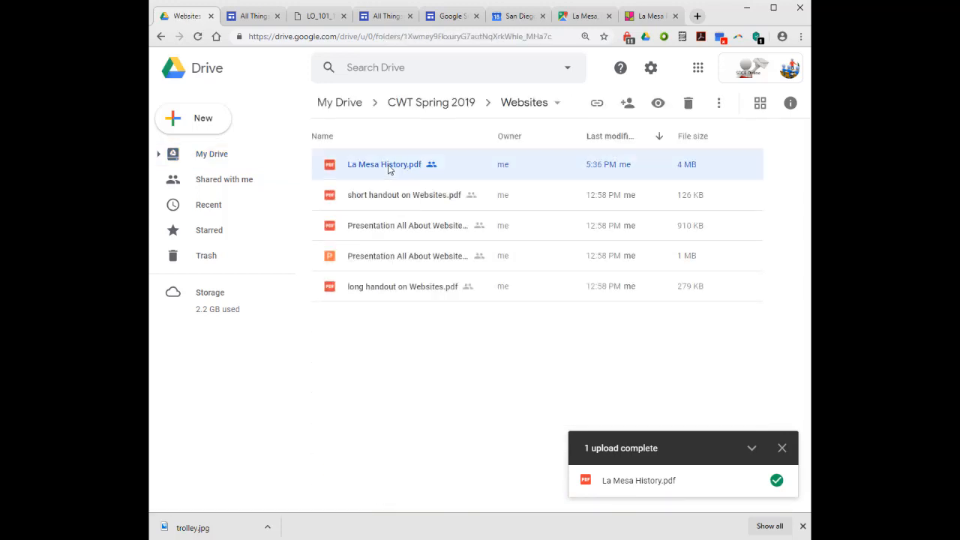
left_click(627, 105)
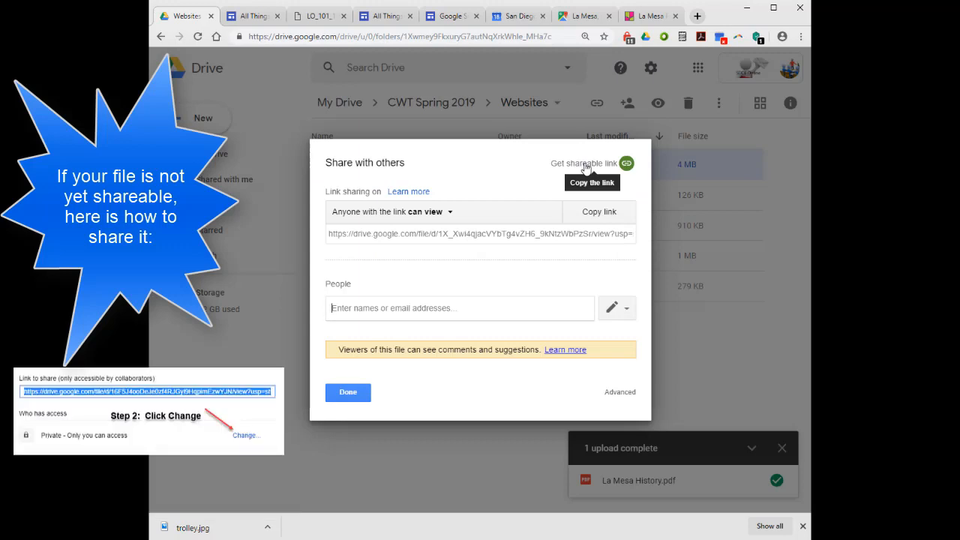
left_click(586, 166)
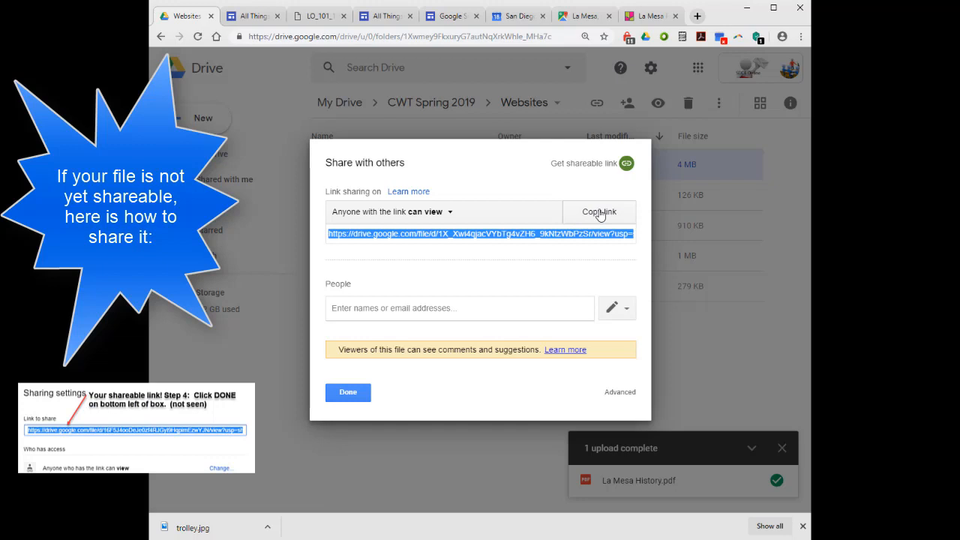
left_click(626, 162)
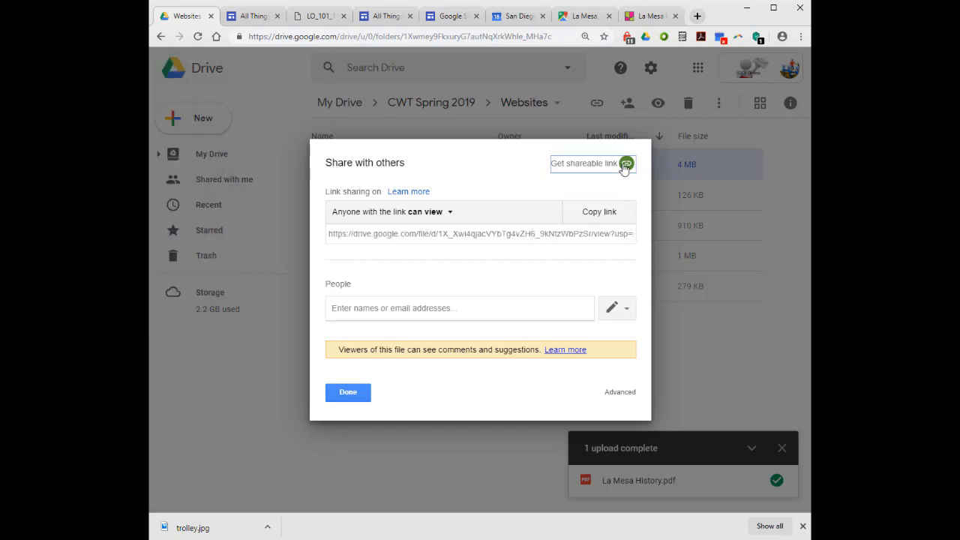
Open the copied La Mesa History.pdf link in a new browser tab to check that the file displays.
left_click(697, 16)
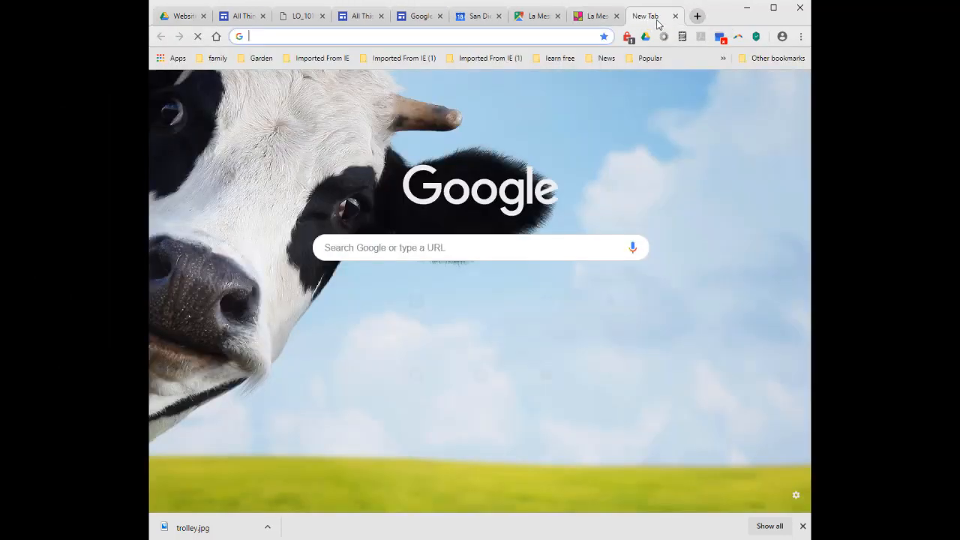
right_click(511, 34)
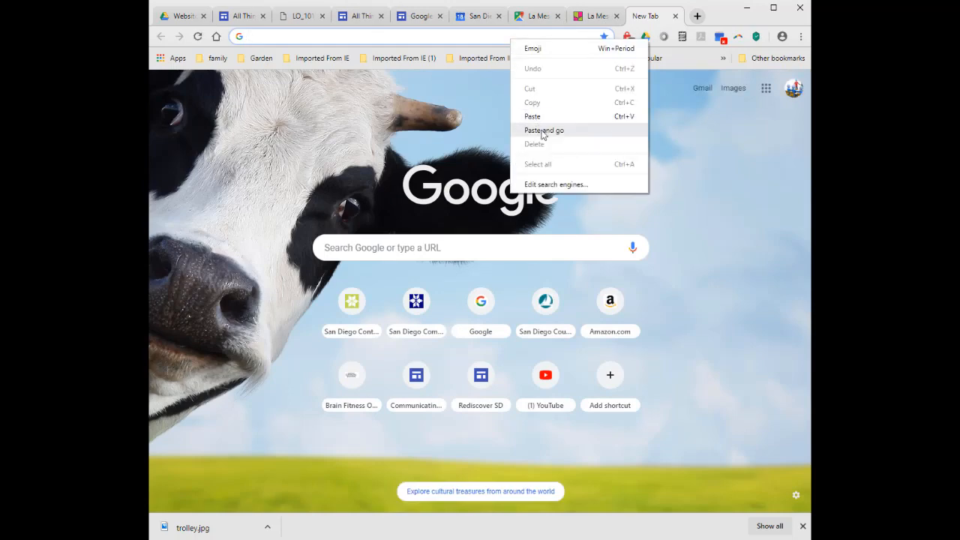
left_click(542, 131)
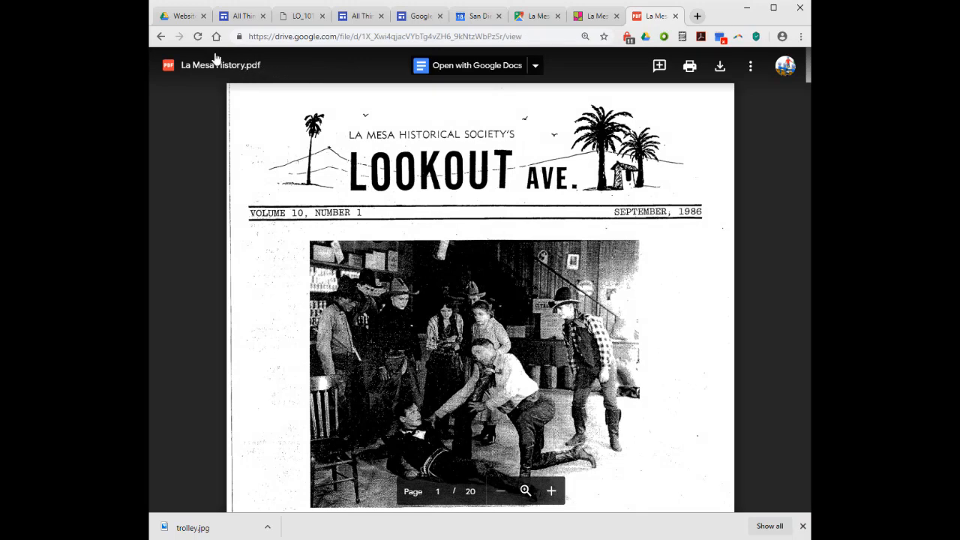
In the All Things La Mesa site editor, insert La Mesa History.pdf from Drive's CWT Spring 2019 > Websites folder below the trolley photo.
left_click(237, 18)
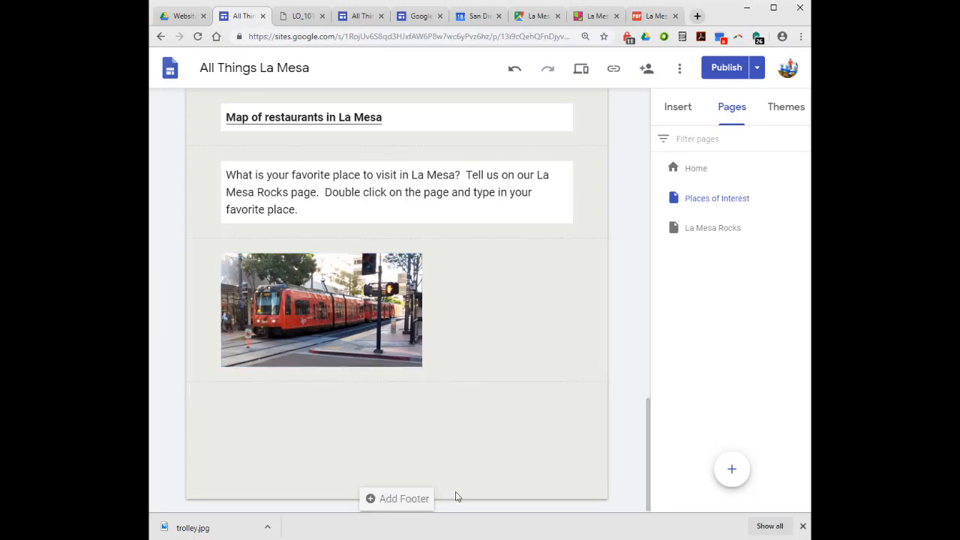
double_click(430, 422)
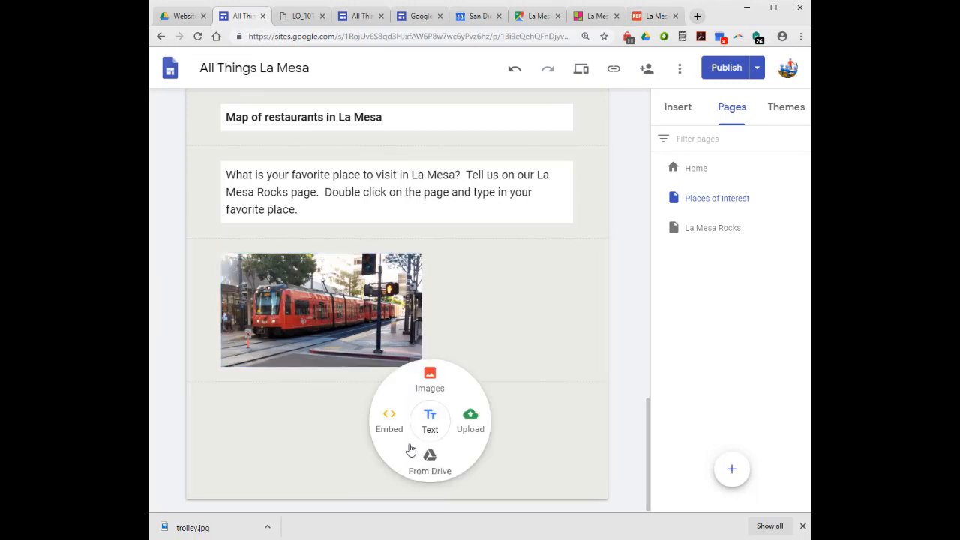
left_click(429, 460)
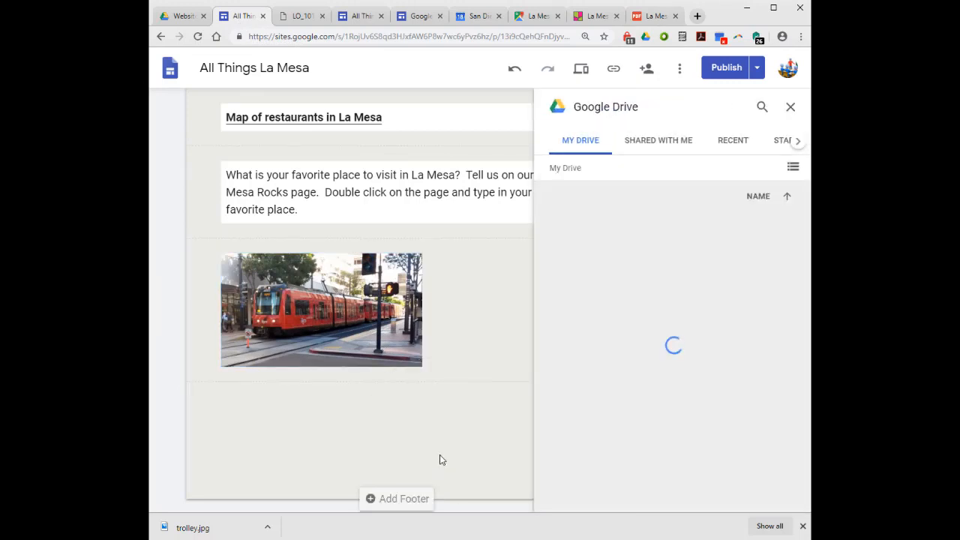
left_click(759, 196)
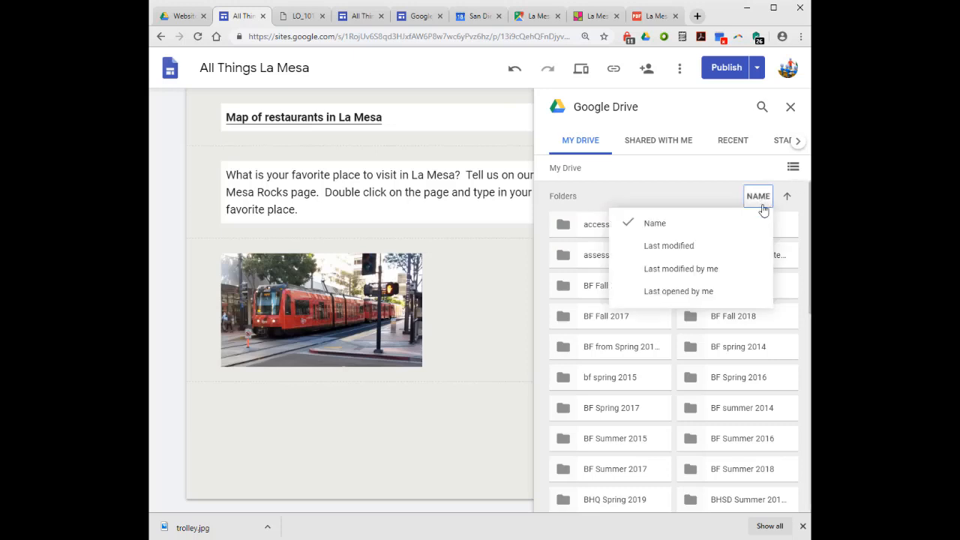
left_click(713, 248)
double_click(628, 287)
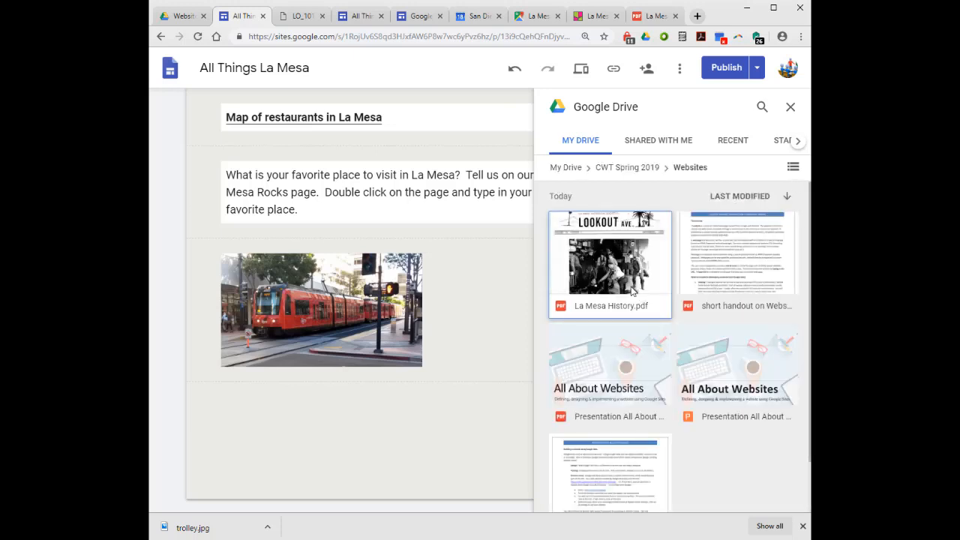
left_click(633, 291)
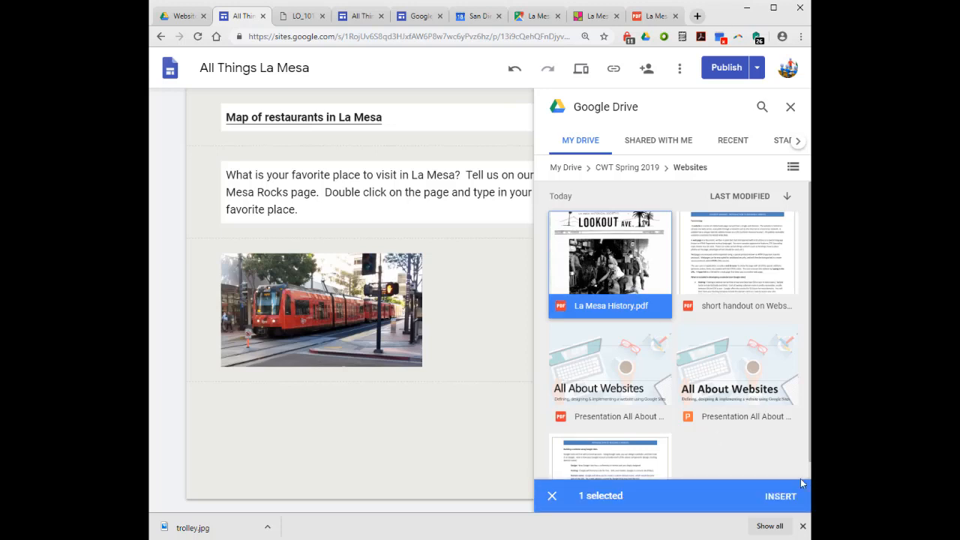
left_click(780, 497)
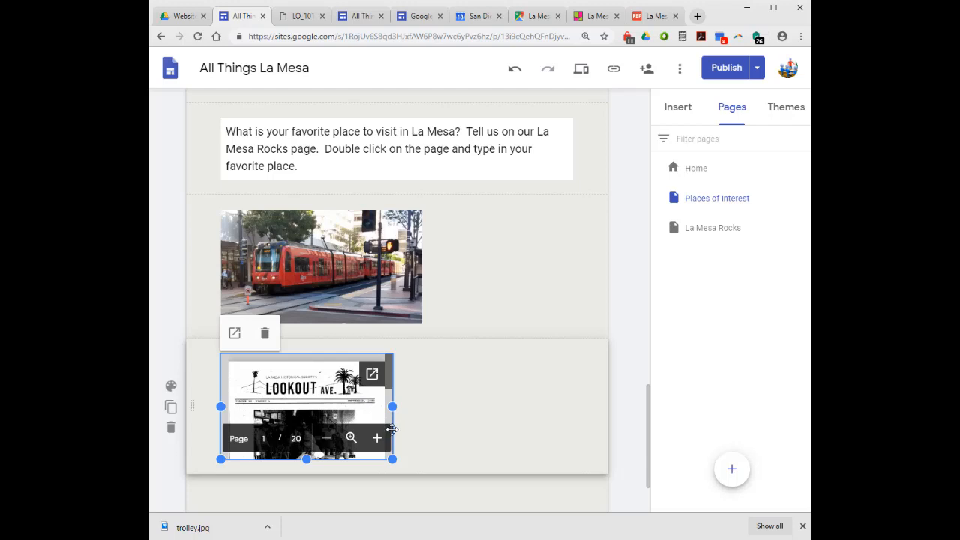
Enlarge the embedded La Mesa History.pdf to the full width of the page's content area.
left_click_drag(393, 457, 573, 517)
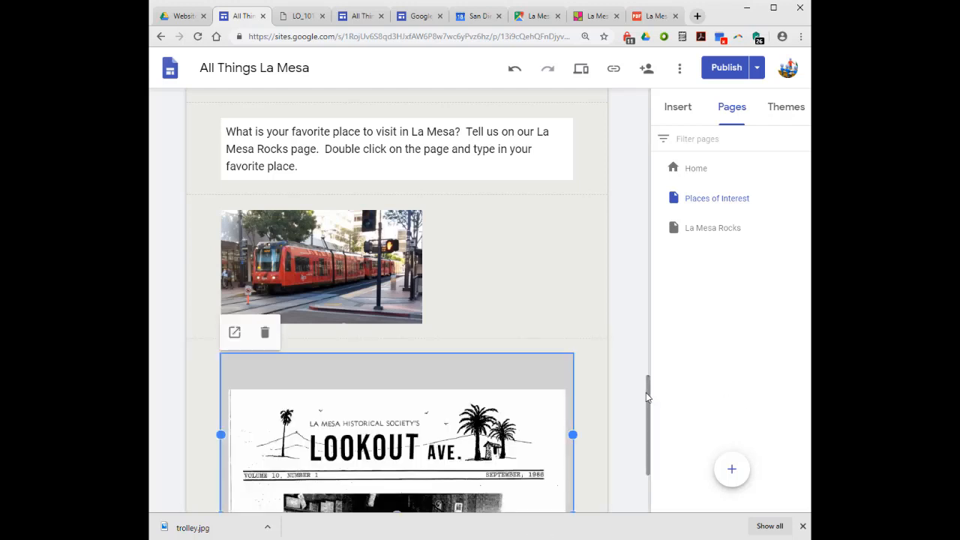
scroll(651, 445, "down", 1)
scroll(647, 450, "down", 1)
left_click(541, 403)
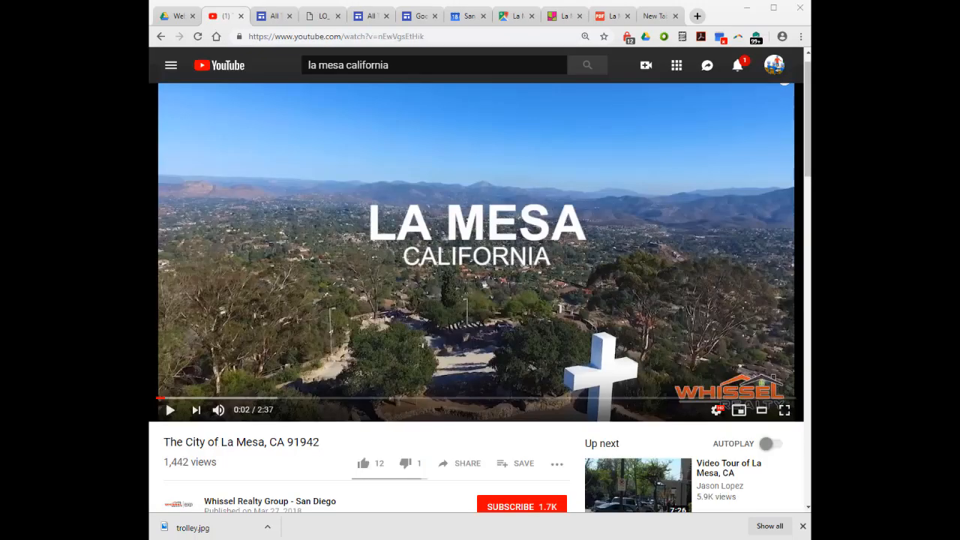
Copy the share link of the YouTube video "The City of La Mesa, CA 91942" and embed it by URL below the PDF.
left_click(467, 465)
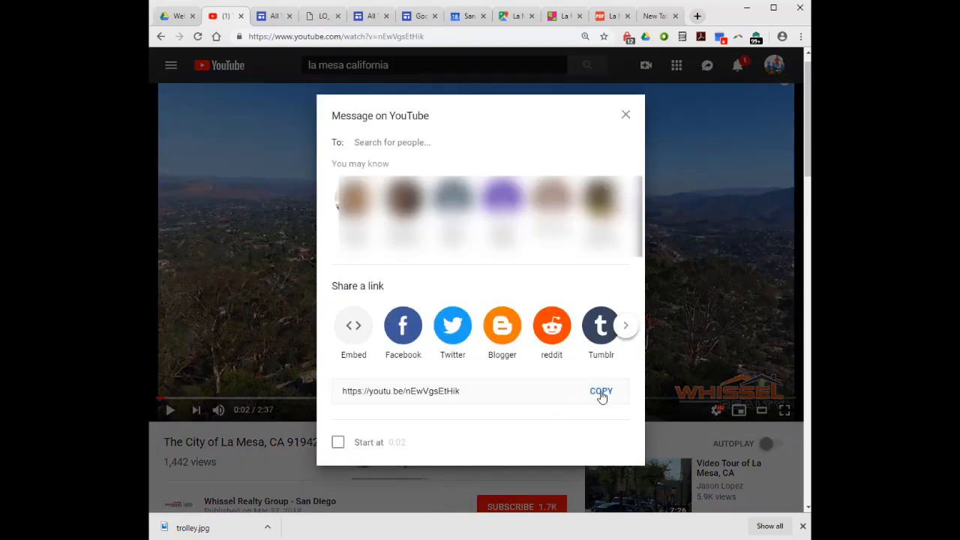
left_click(601, 394)
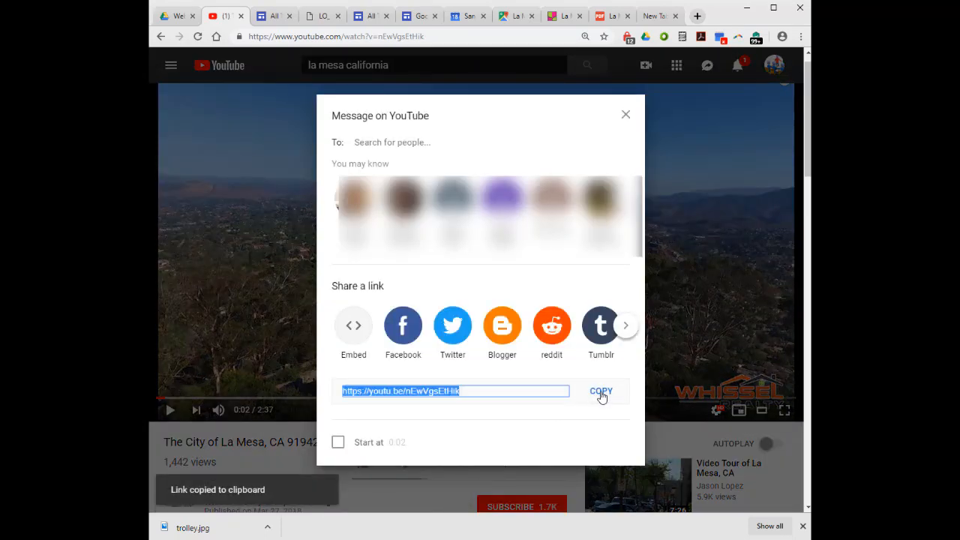
left_click(275, 16)
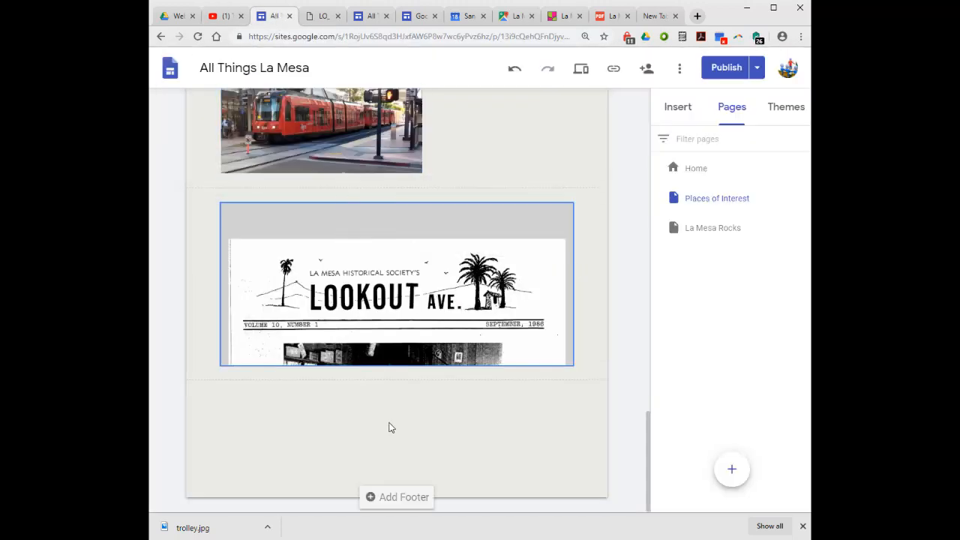
double_click(401, 403)
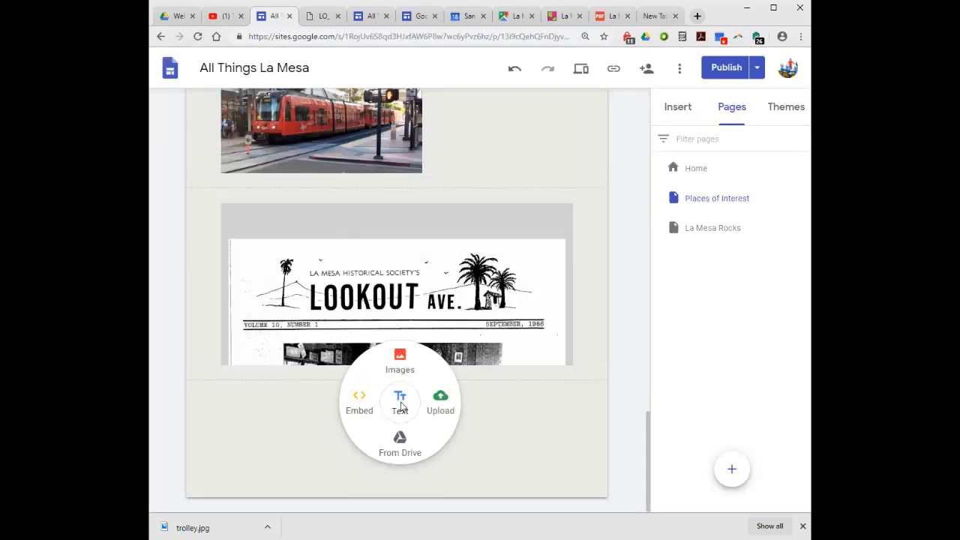
left_click(360, 411)
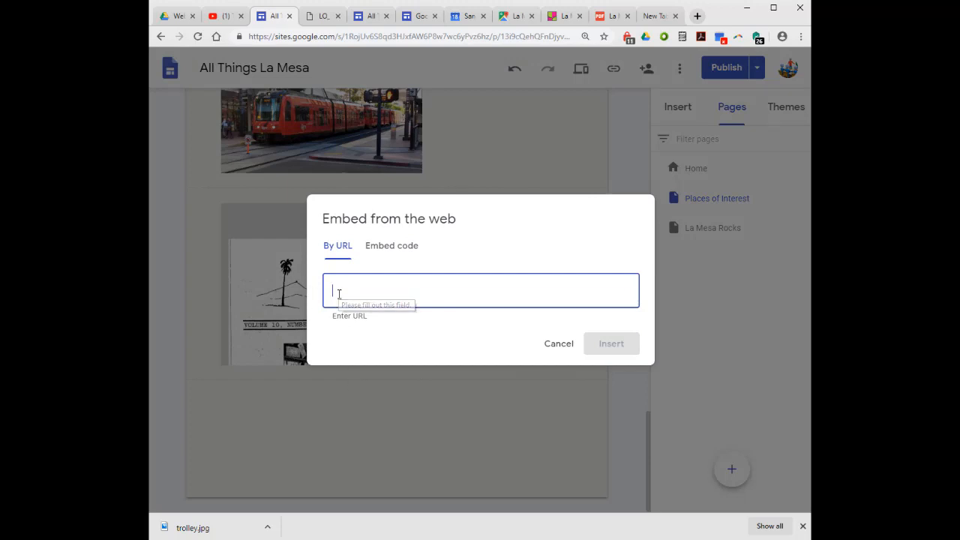
right_click(339, 294)
left_click(373, 384)
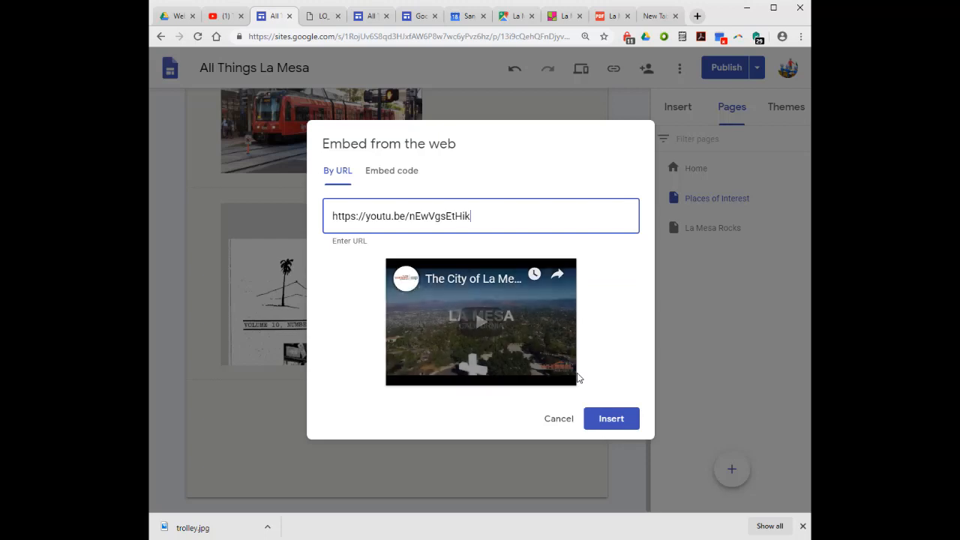
left_click(605, 420)
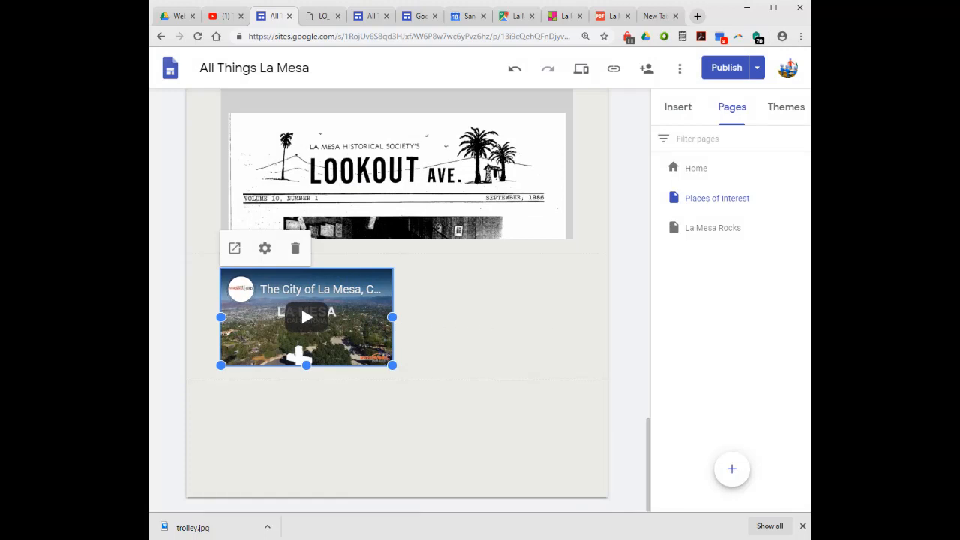
Switch to the La Mesa Rocks padlet and copy its full embed code.
left_click(563, 16)
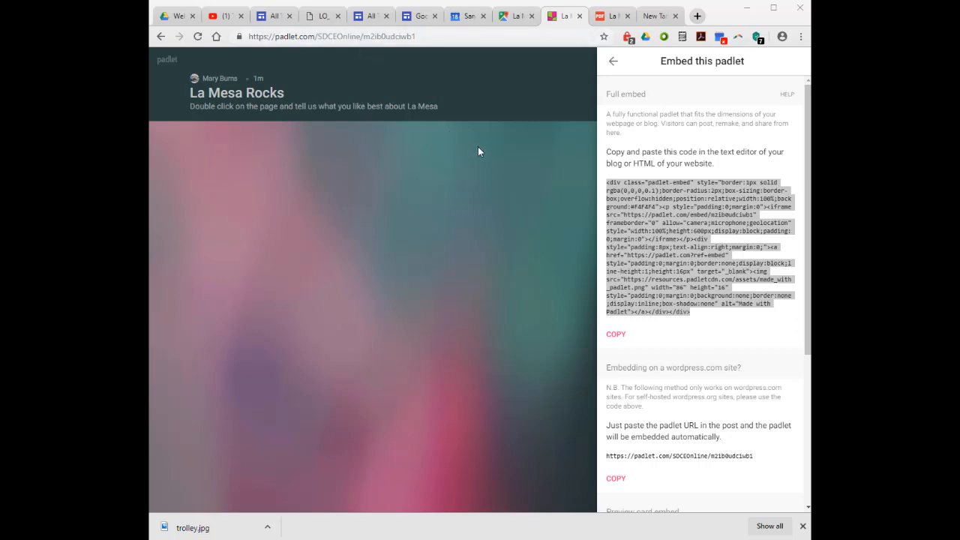
right_click(654, 255)
left_click(678, 264)
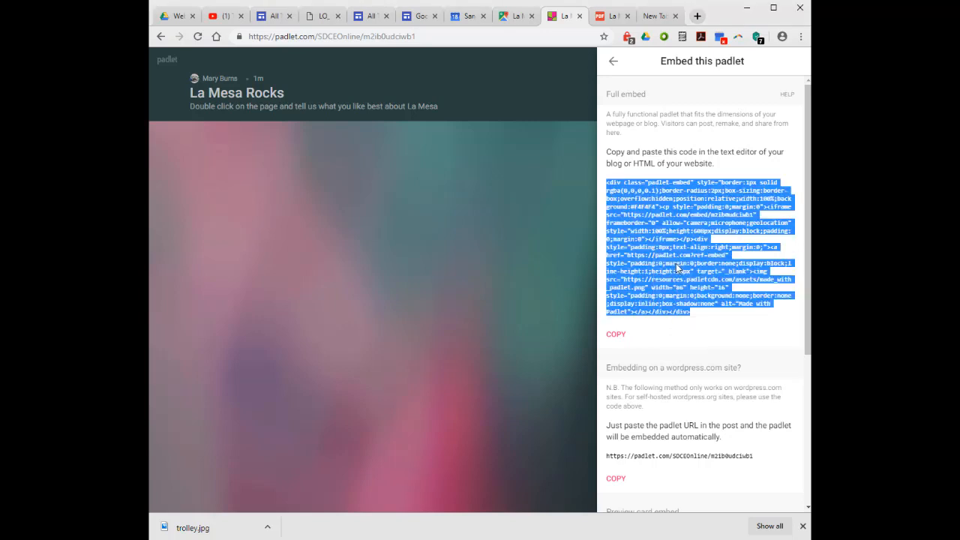
Embed the copied padlet code on the site's La Mesa Rocks page and enlarge the padlet to the full content width.
left_click(274, 16)
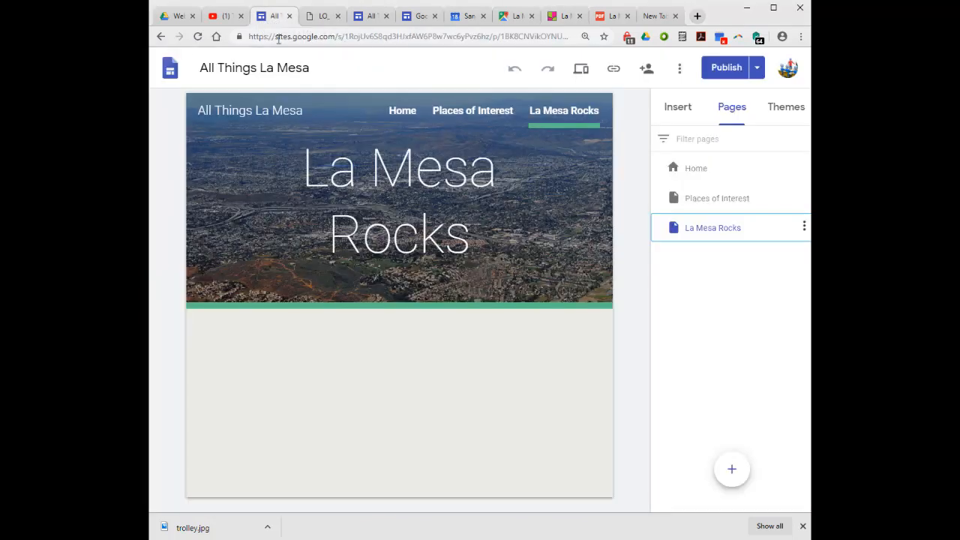
double_click(442, 361)
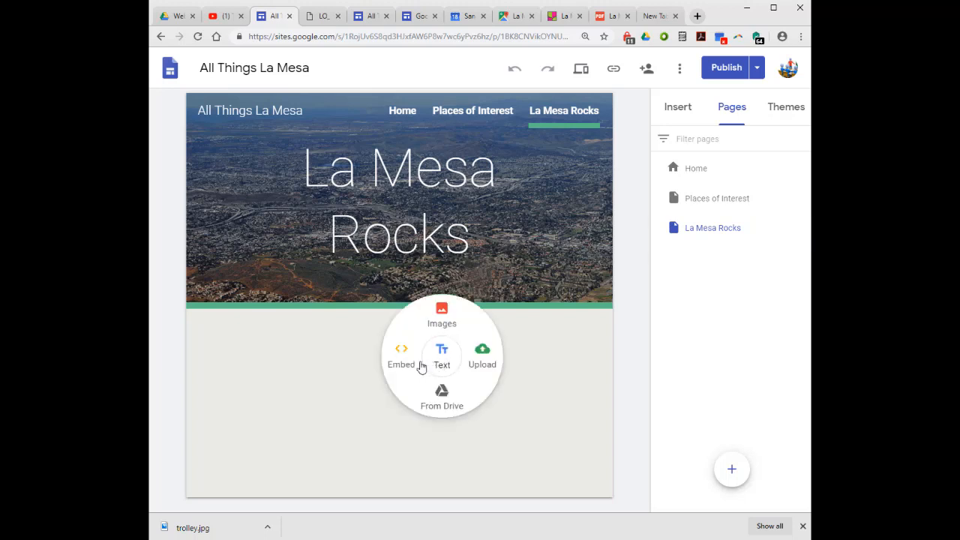
left_click(408, 362)
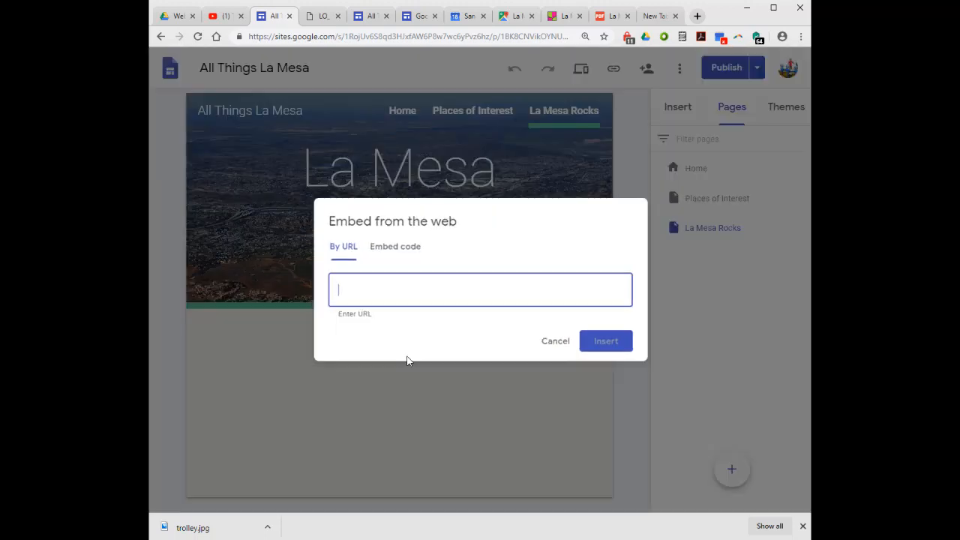
left_click(387, 248)
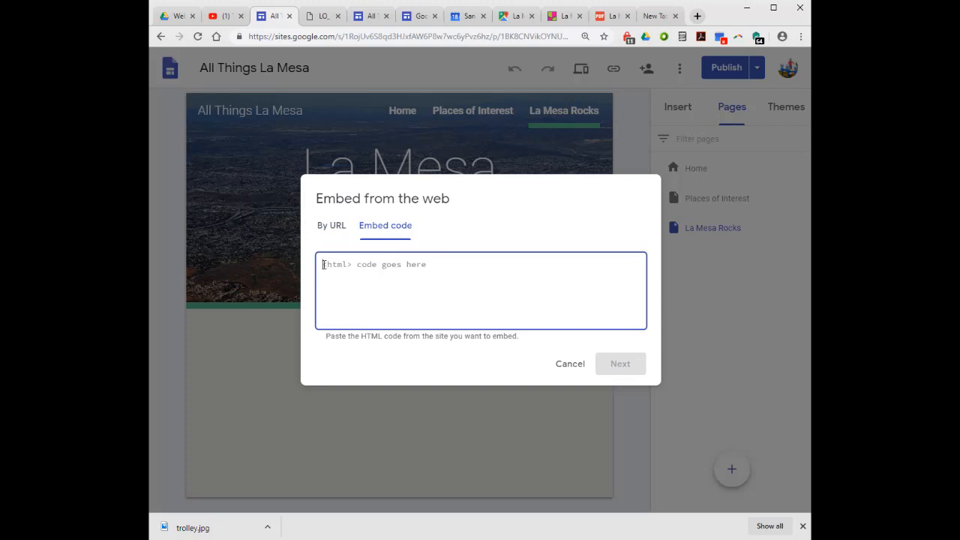
right_click(324, 264)
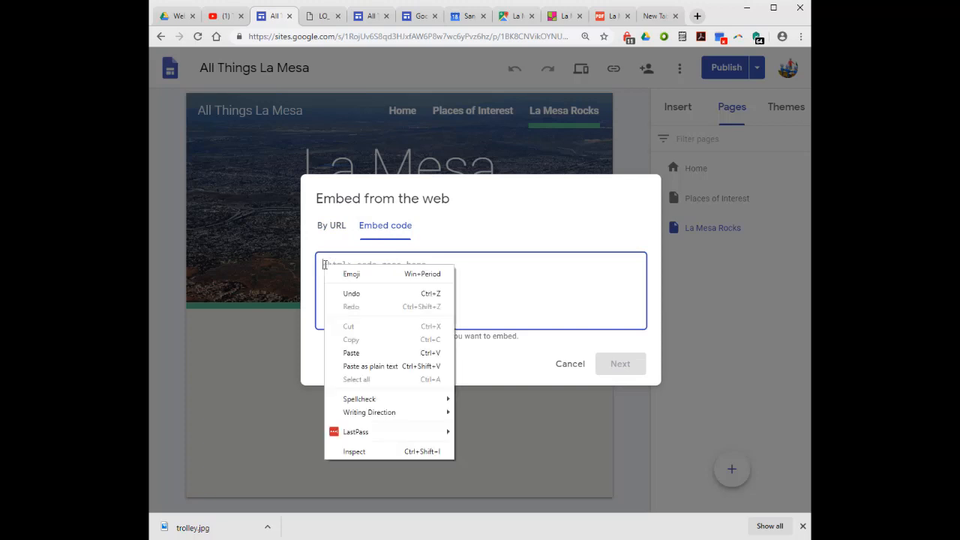
left_click(359, 354)
left_click(626, 365)
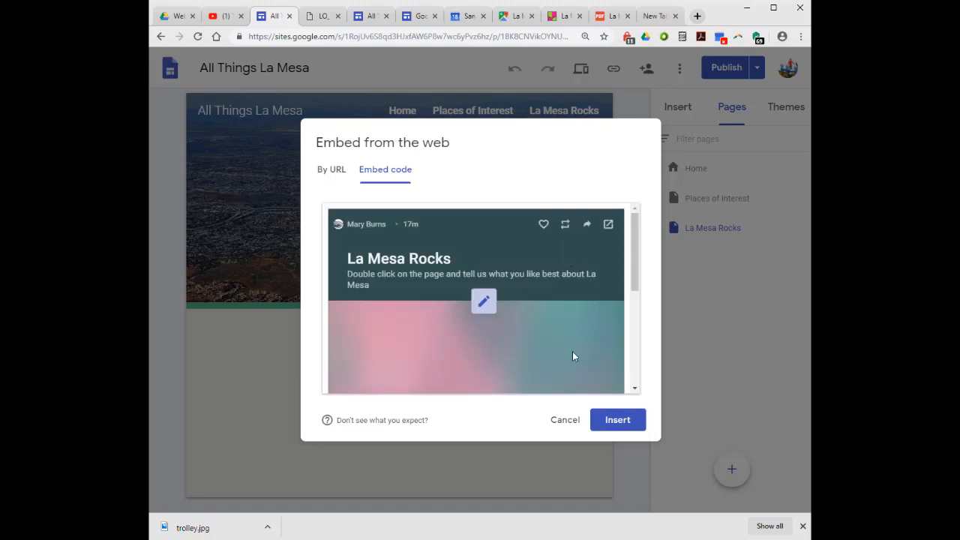
left_click(618, 420)
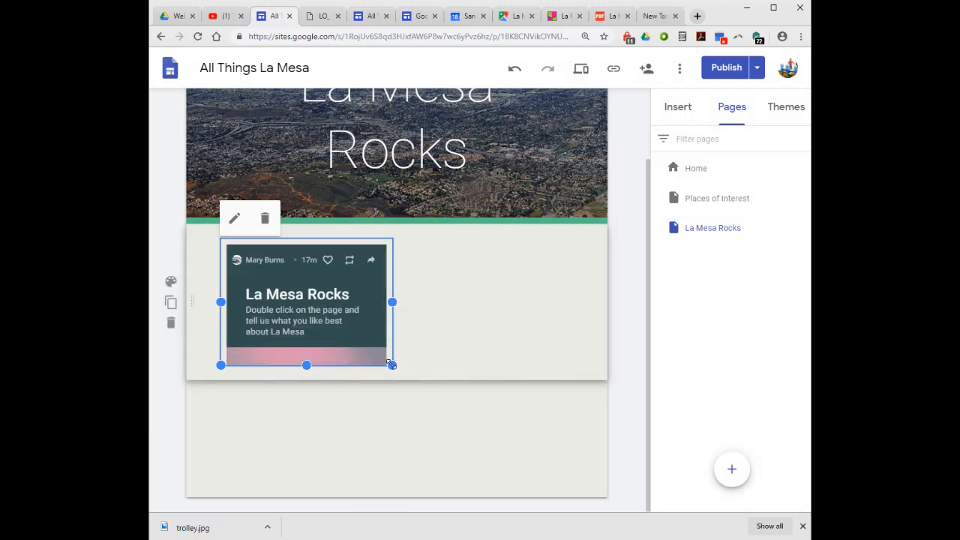
left_click_drag(391, 364, 587, 464)
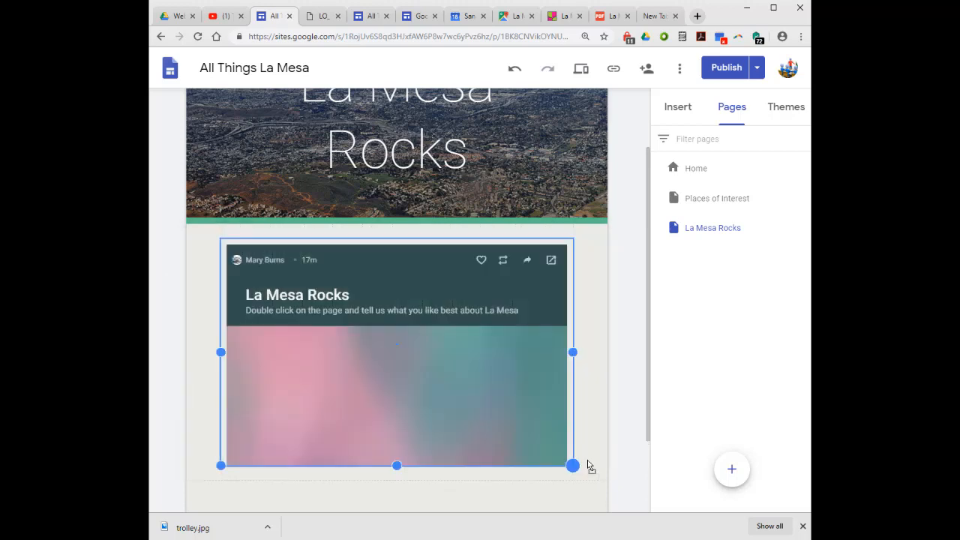
Publish the All Things La Mesa site and view the published La Mesa Rocks page.
left_click(726, 68)
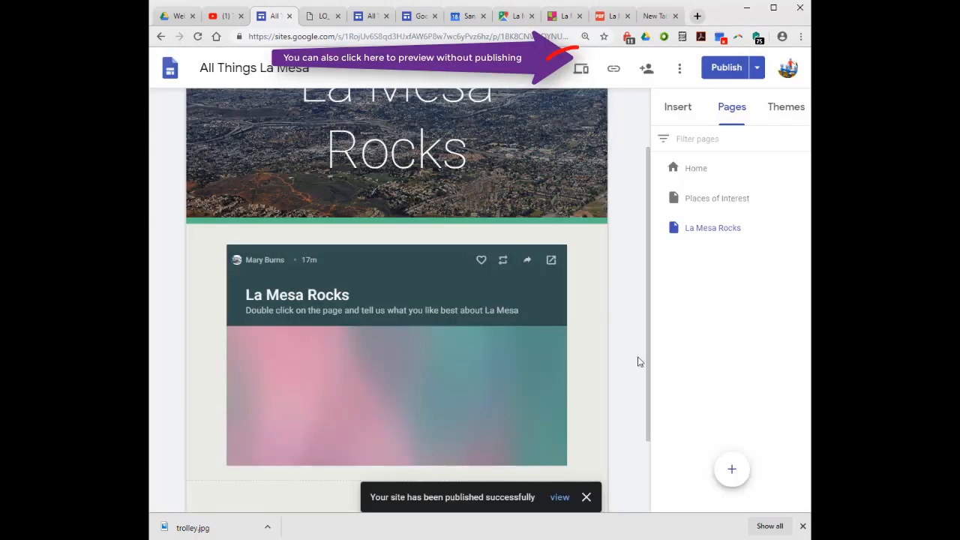
left_click(559, 498)
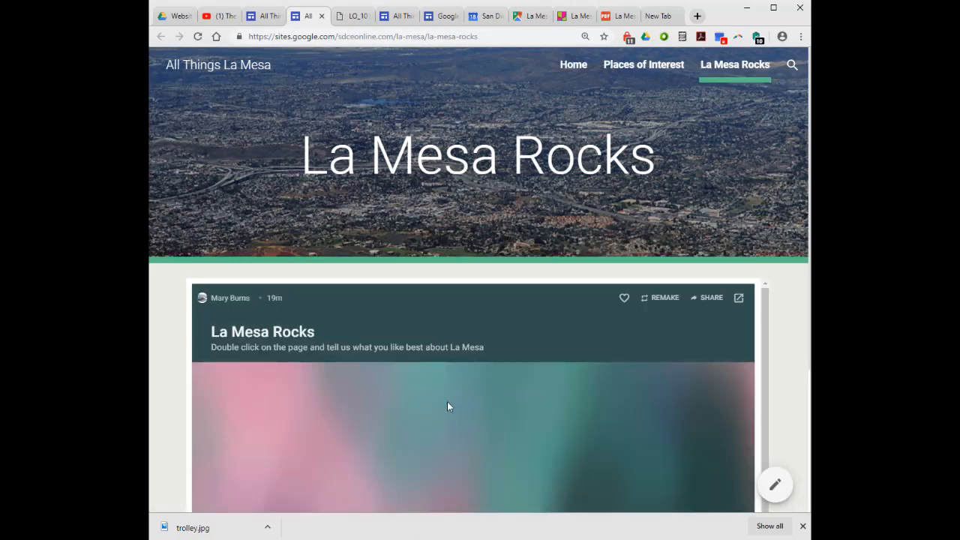
Add a post titled "Farmer's Market!!" to the embedded padlet on the published La Mesa Rocks page.
double_click(448, 405)
type("a")
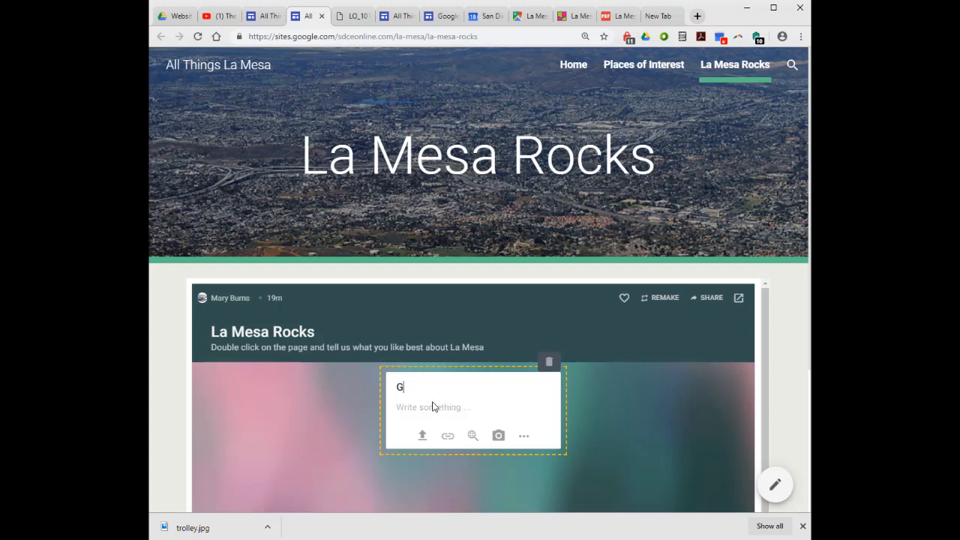
key("BackSpace")
type("Farmer's Market!!")
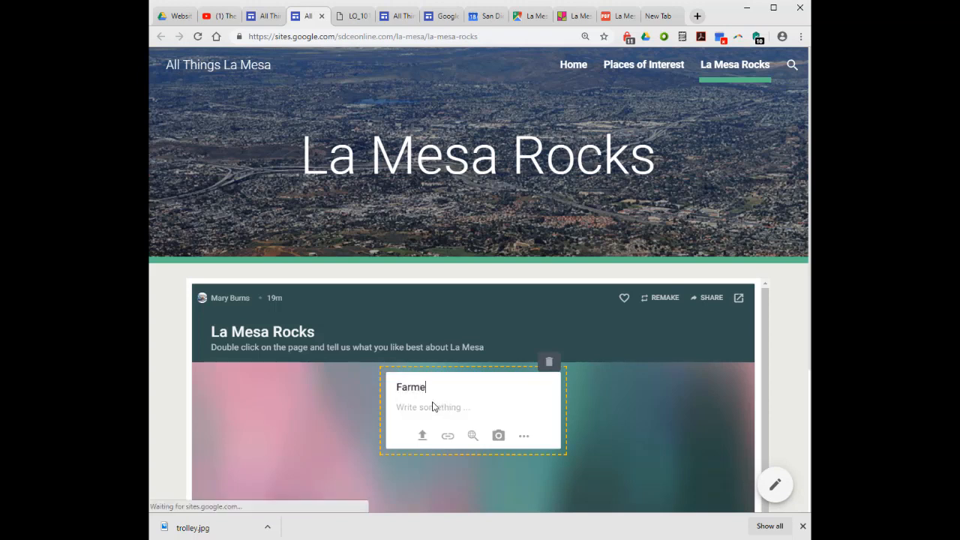
left_click(670, 438)
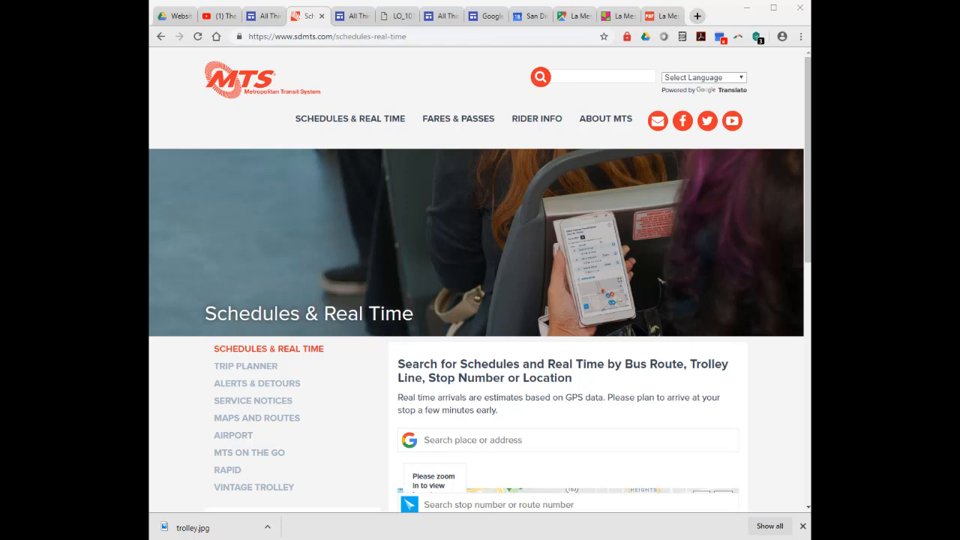
Copy the web address of the MTS Schedules & Real Time page.
left_click(332, 36)
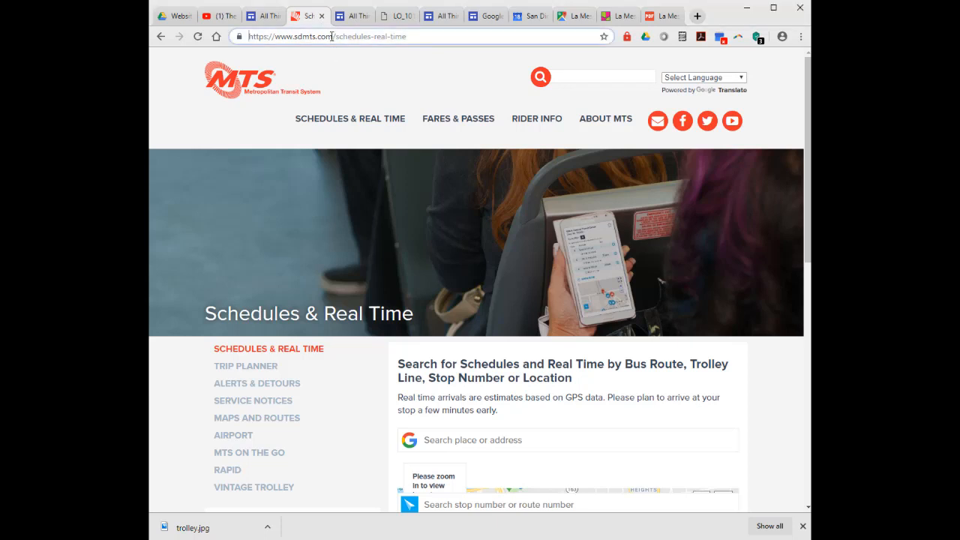
right_click(333, 36)
left_click(333, 36)
triple_click(333, 36)
key("ctrl+c")
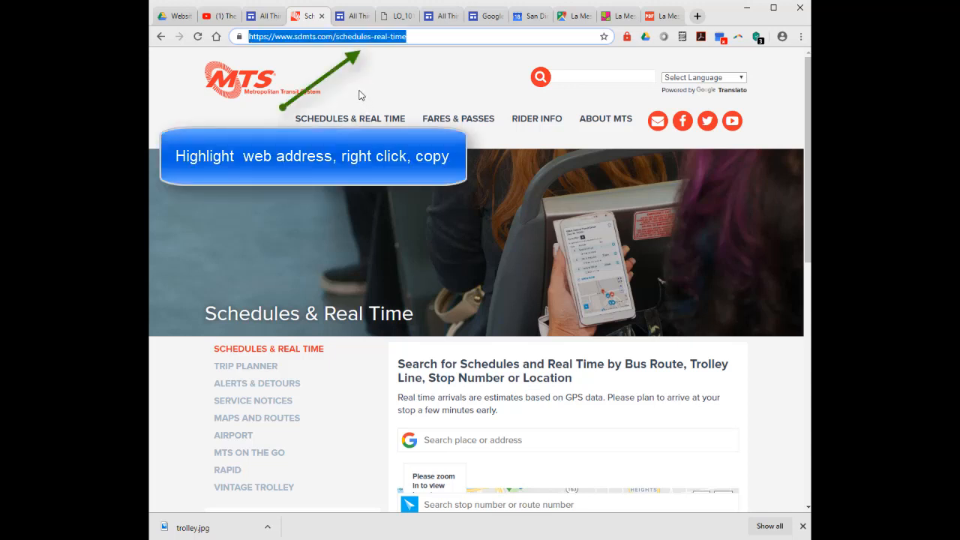
left_click(273, 18)
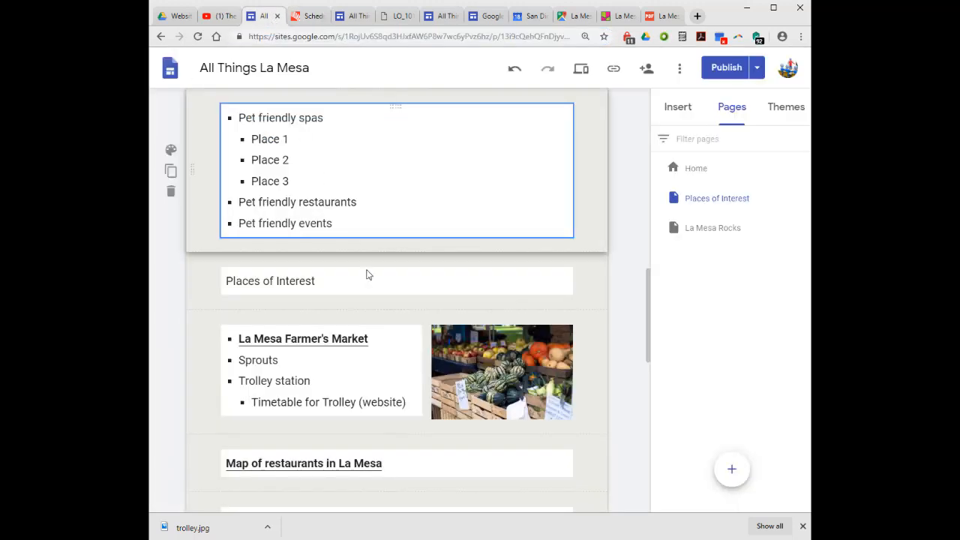
left_click_drag(404, 402, 250, 403)
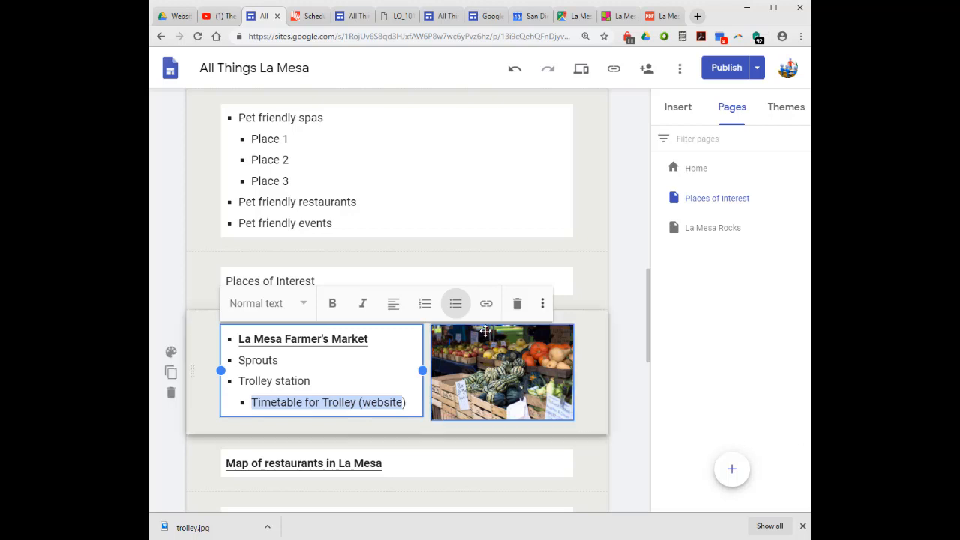
left_click(486, 306)
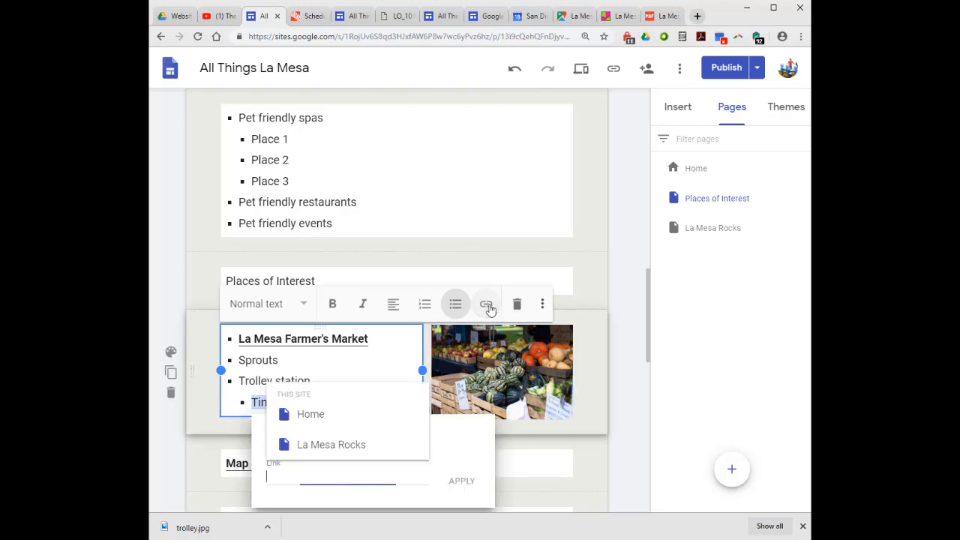
right_click(291, 478)
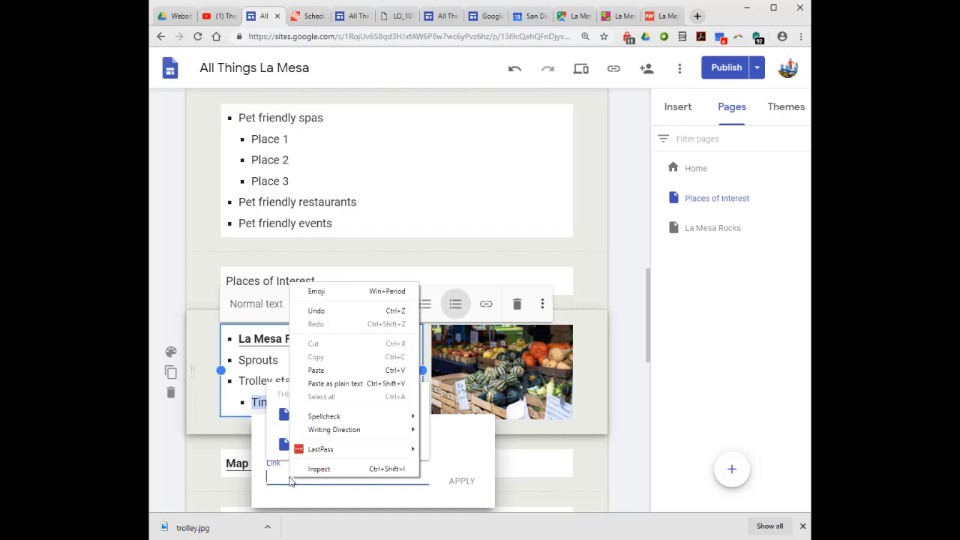
left_click(315, 371)
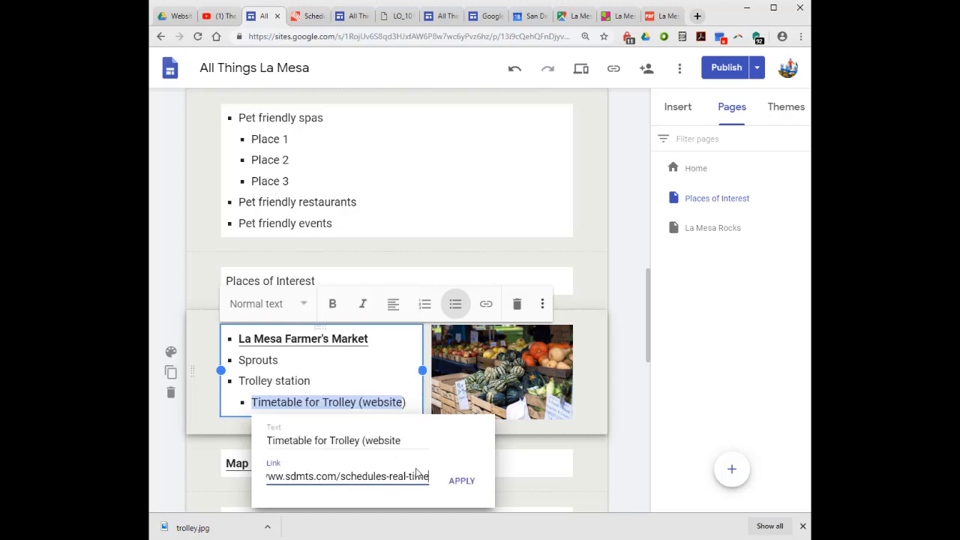
left_click(463, 483)
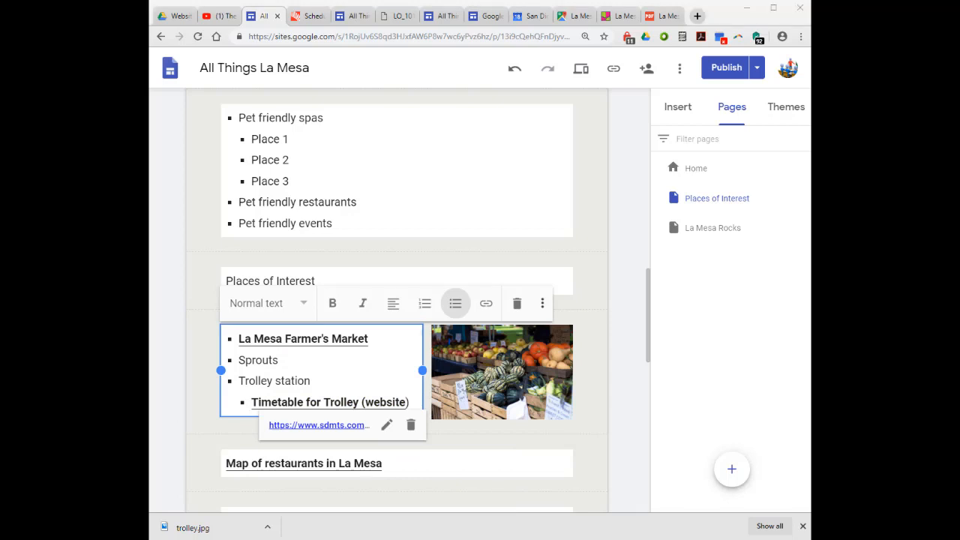
Publish the updated All Things La Mesa site and open the published version.
scroll(396, 300, "down", 4)
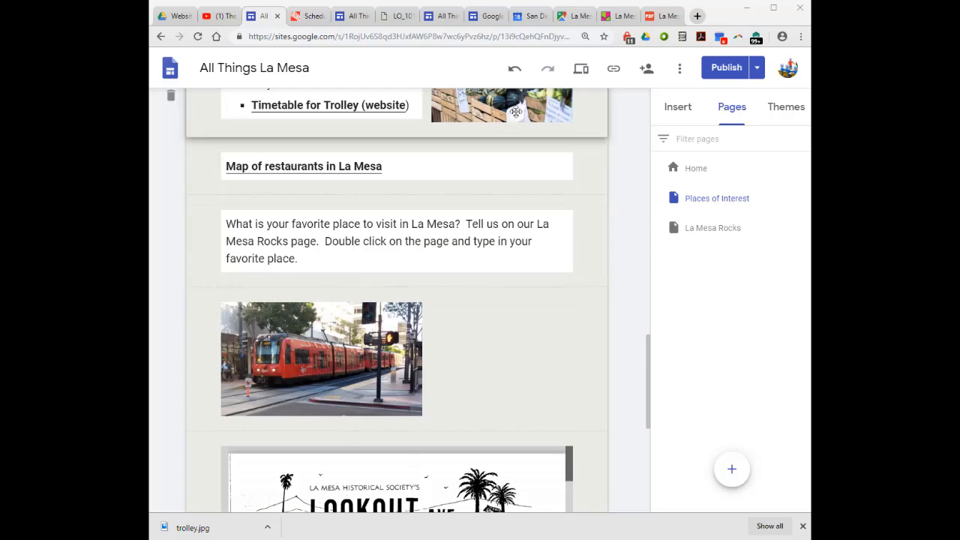
left_click(719, 70)
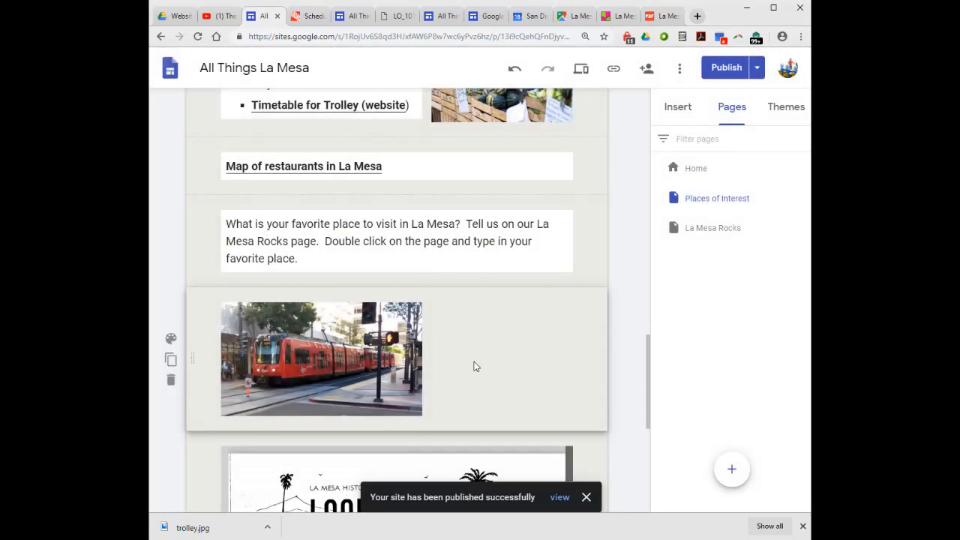
left_click(559, 499)
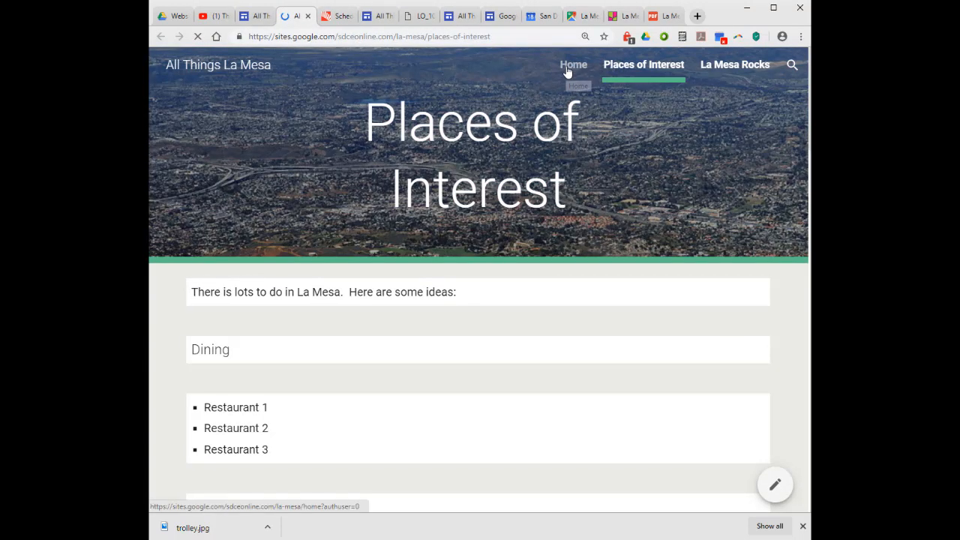
Review the published Home page and the Places of Interest page down to its farmer's market and trolley list.
left_click(570, 67)
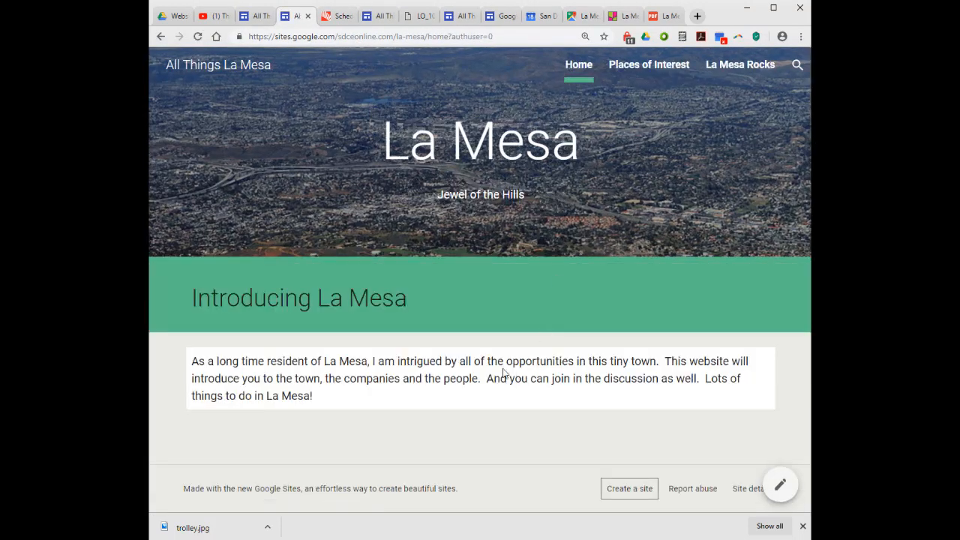
left_click(626, 71)
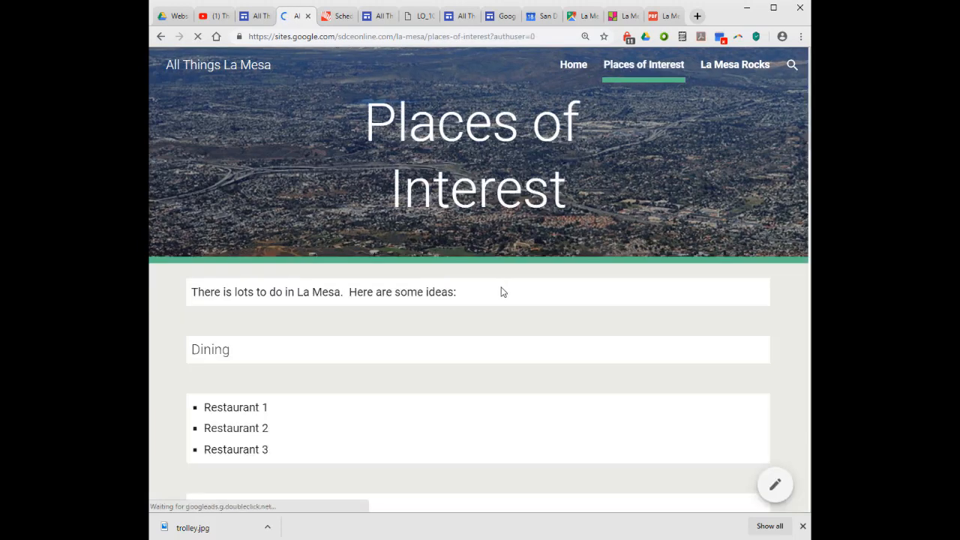
scroll(501, 290, "down", 3)
scroll(502, 292, "down", 5)
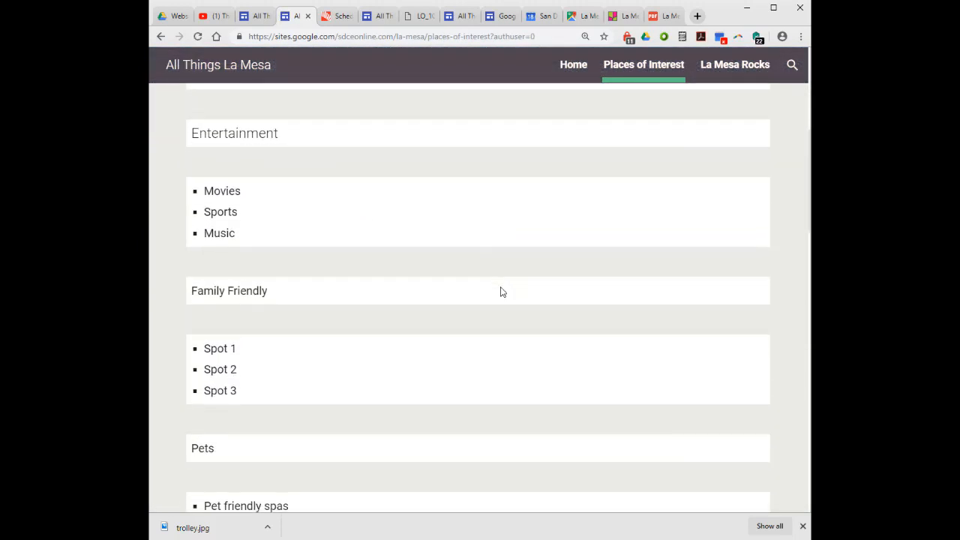
scroll(418, 280, "down", 2)
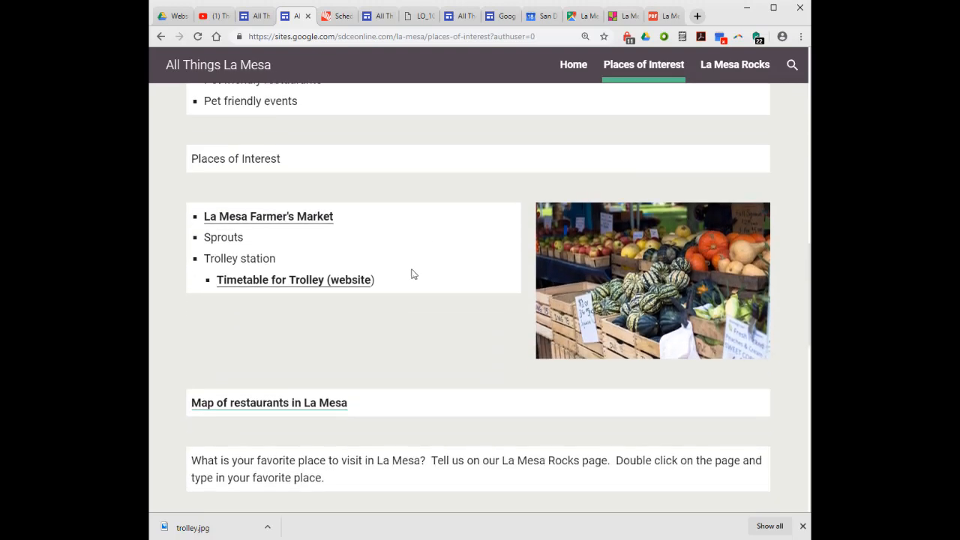
Test the La Mesa Farmer's Market, trolley timetable and restaurant map links, returning to the published site after each.
left_click(311, 237)
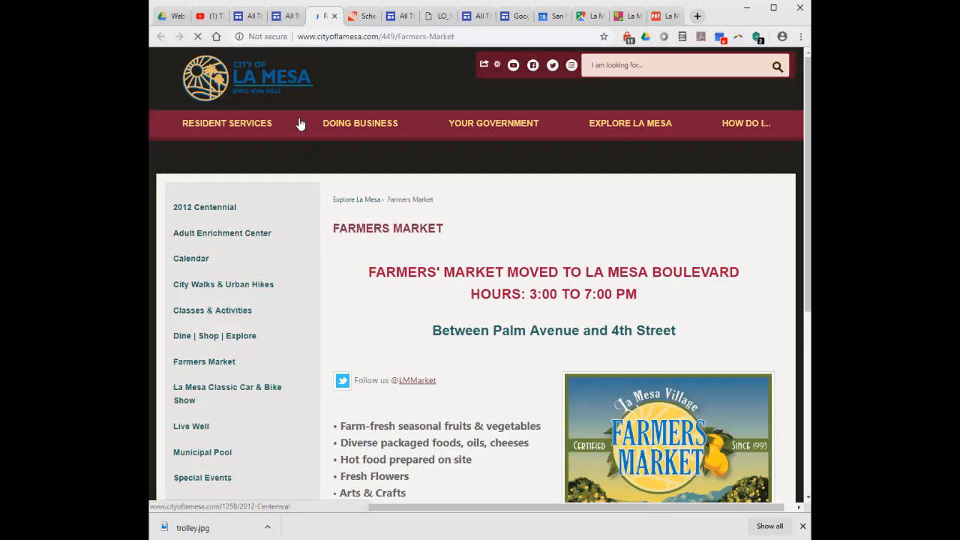
left_click(287, 16)
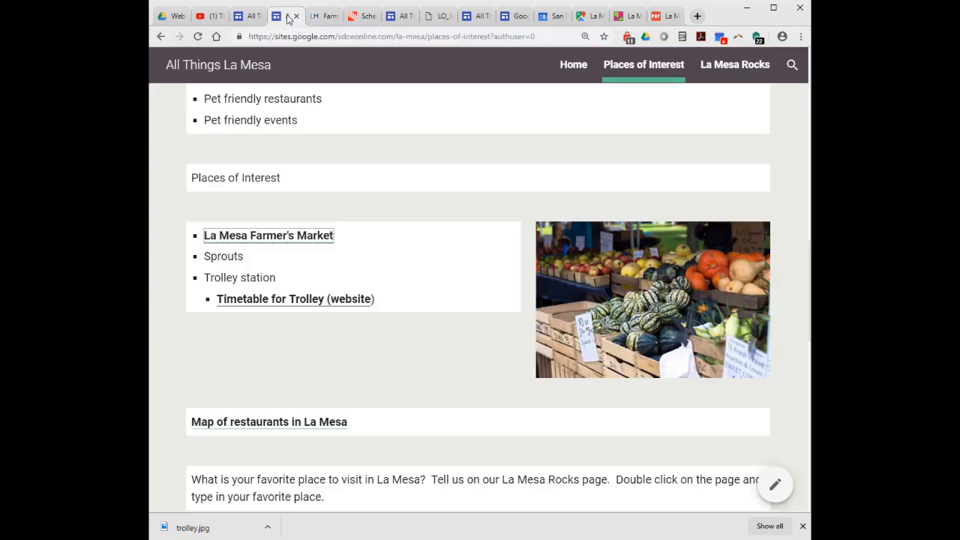
left_click(308, 300)
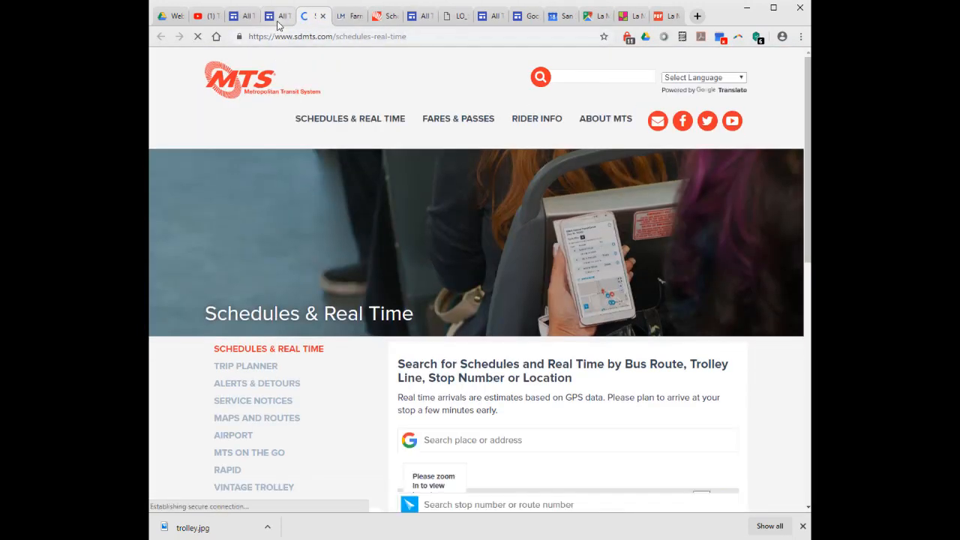
left_click(280, 16)
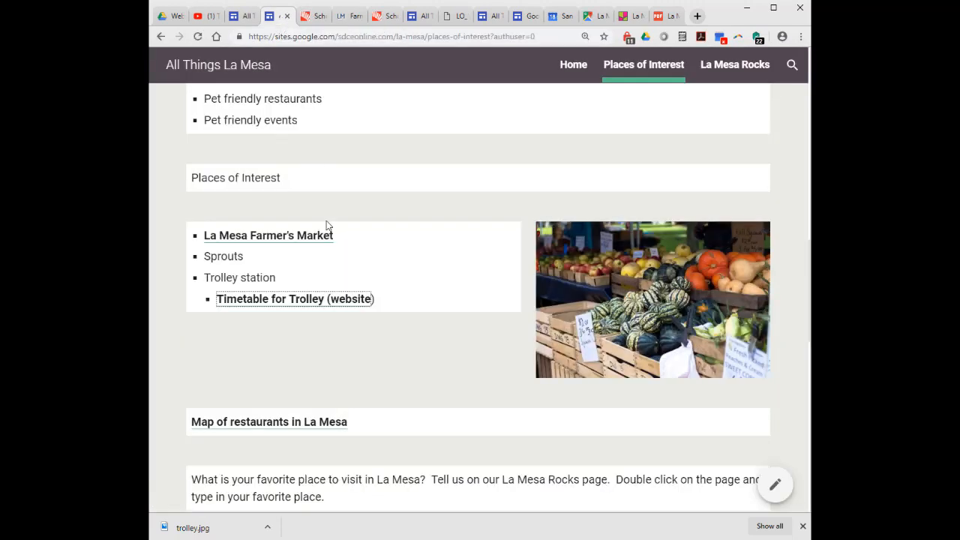
scroll(342, 435, "down", 1)
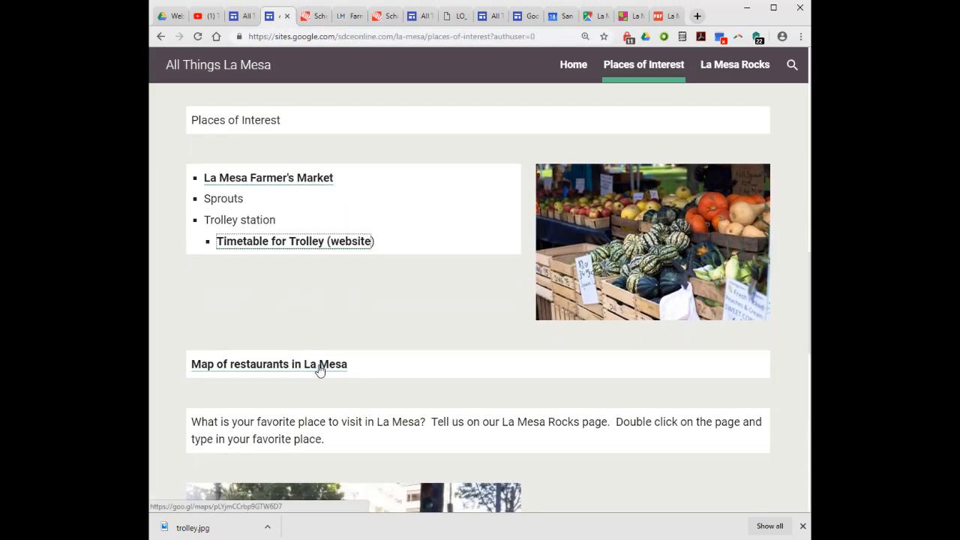
left_click(320, 369)
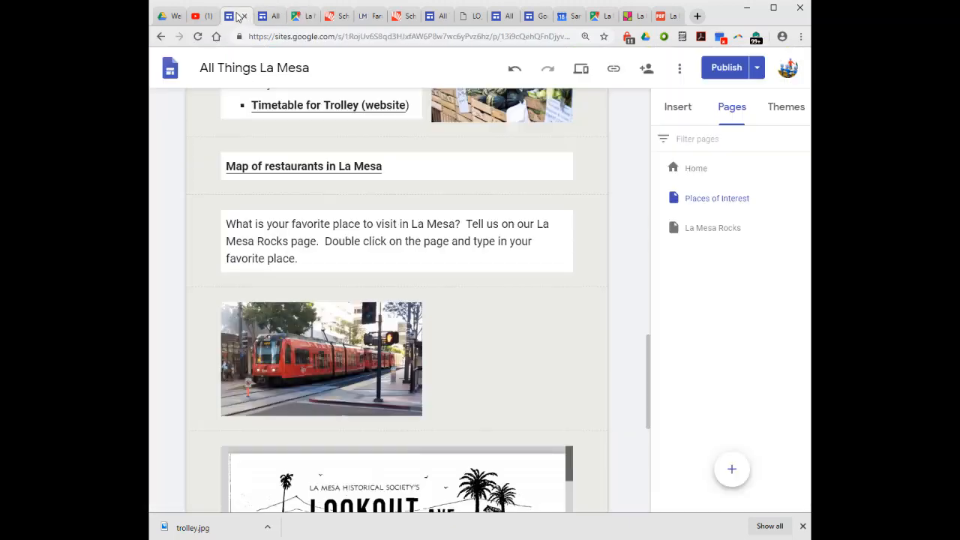
left_click(264, 15)
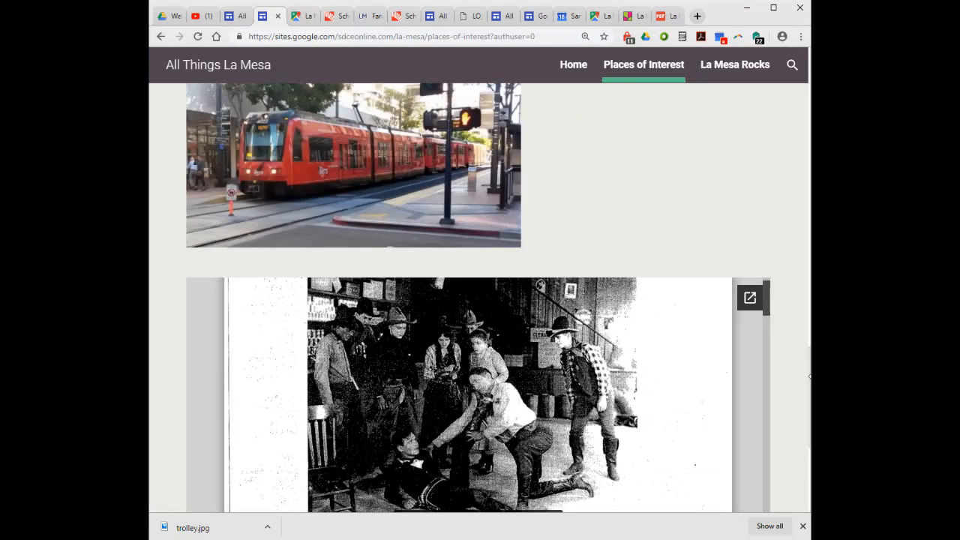
Look through the embedded La Mesa History PDF, open it in its own tab, and return to the published page.
scroll(720, 325, "down", 2)
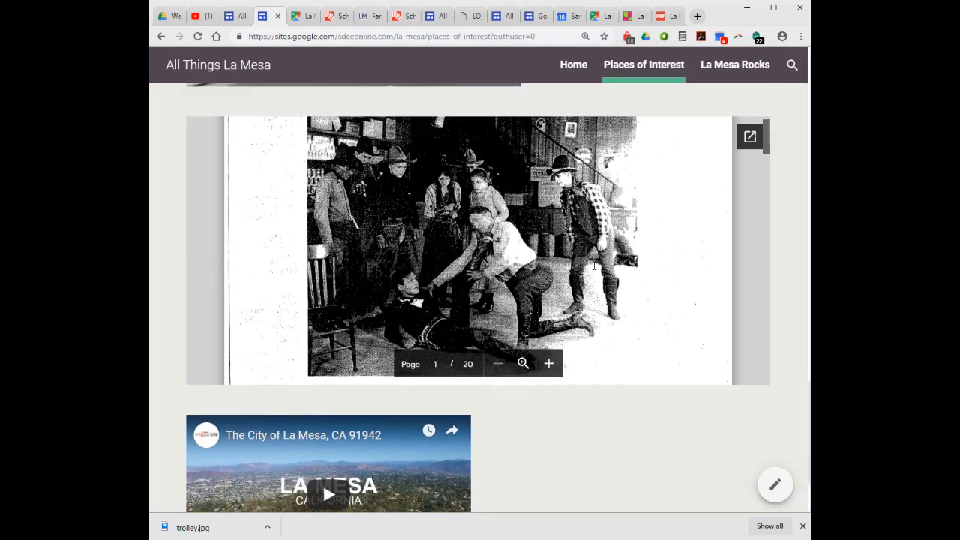
scroll(765, 158, "down", 5)
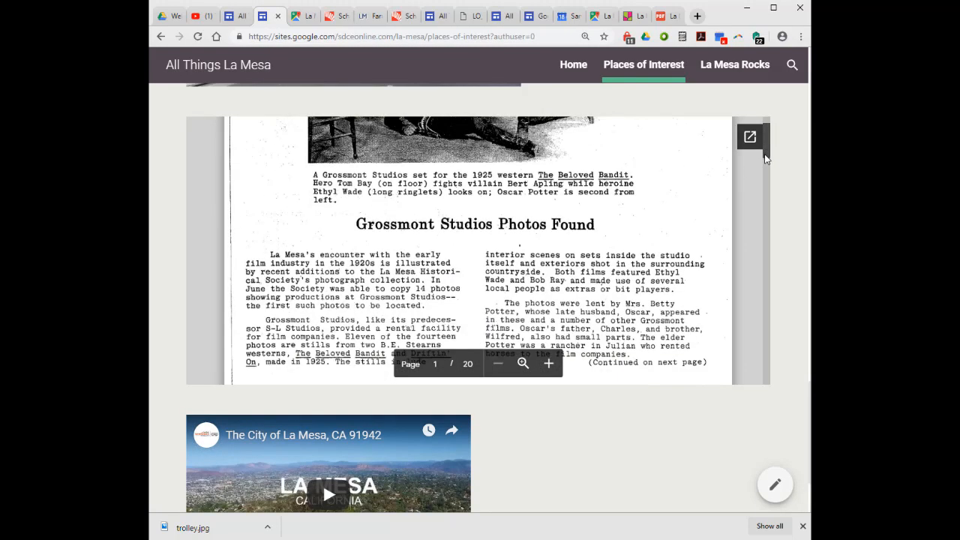
scroll(765, 159, "down", 6)
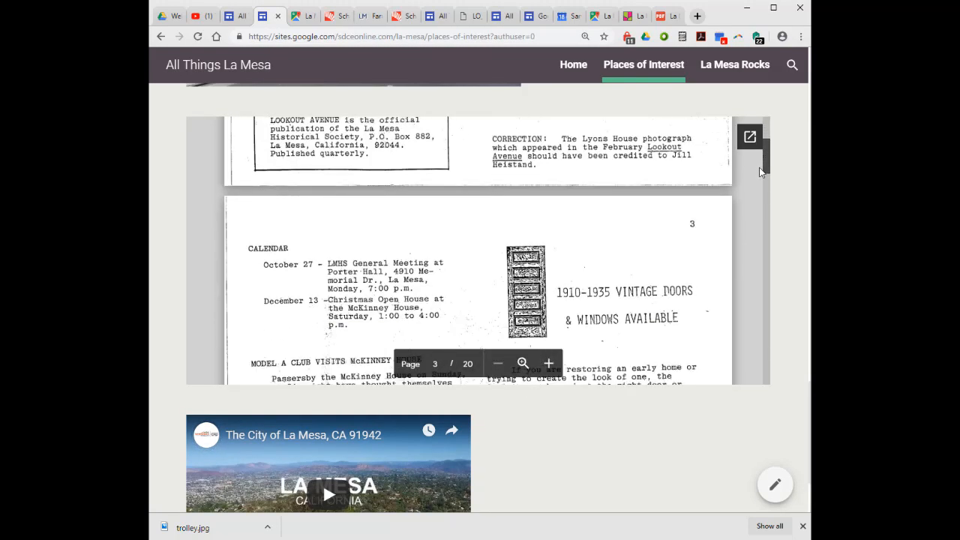
left_click(750, 137)
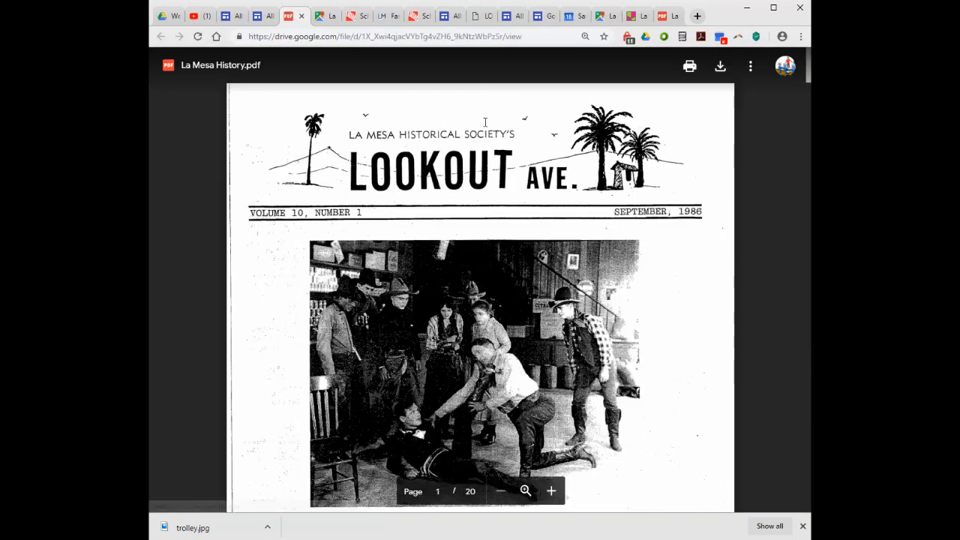
left_click(269, 17)
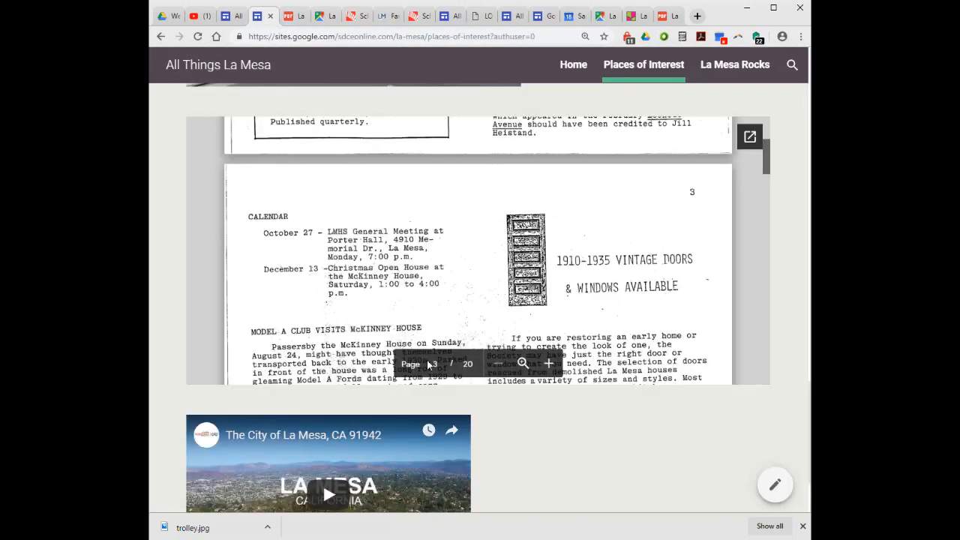
Play the embedded video "The City of La Mesa, CA 91942" briefly and pause it.
scroll(431, 401, "down", 1)
left_click(330, 386)
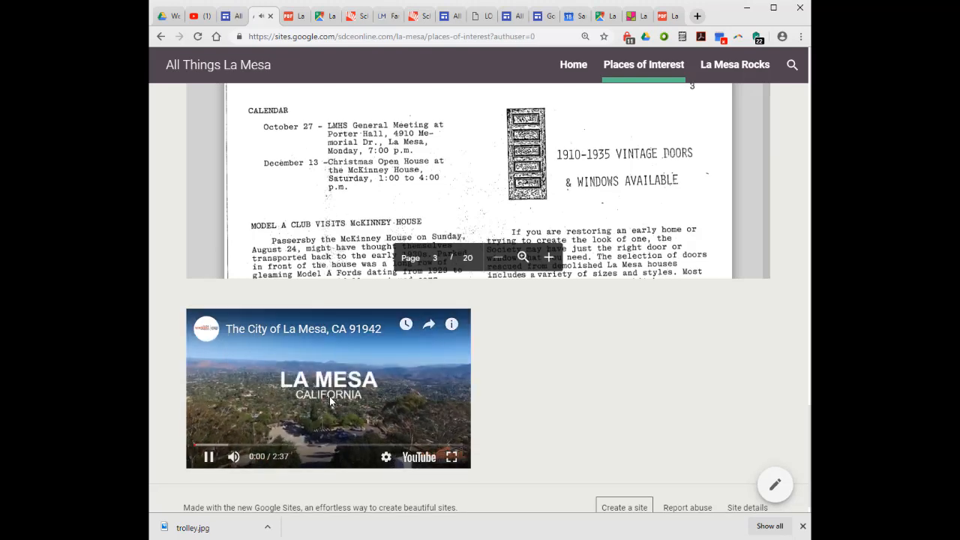
left_click(210, 459)
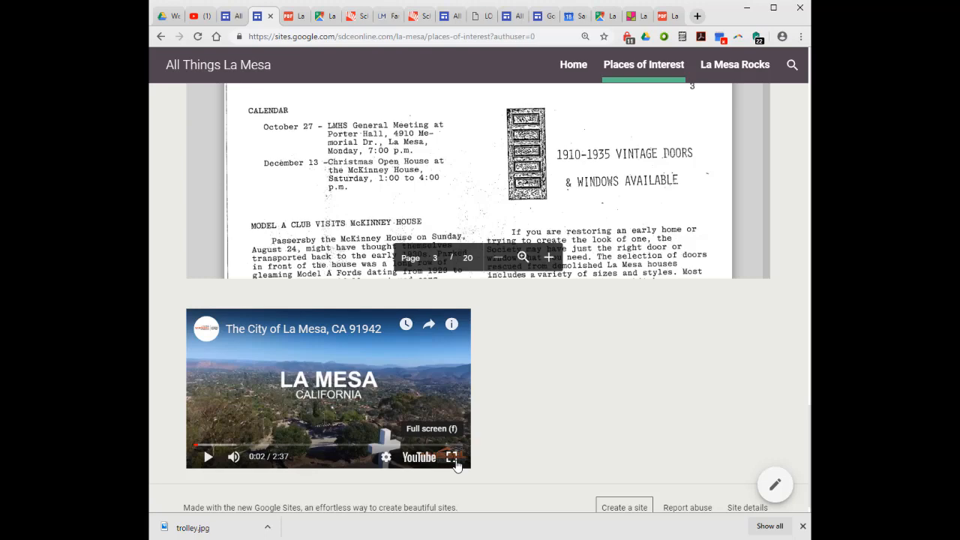
Add a post titled "The Brigandine!" to the padlet on the published La Mesa Rocks page.
left_click(725, 72)
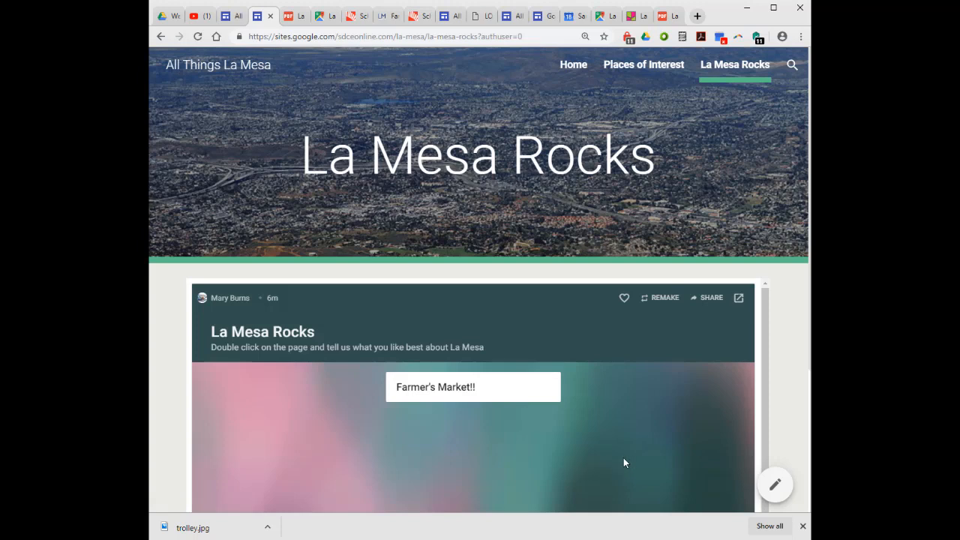
double_click(620, 450)
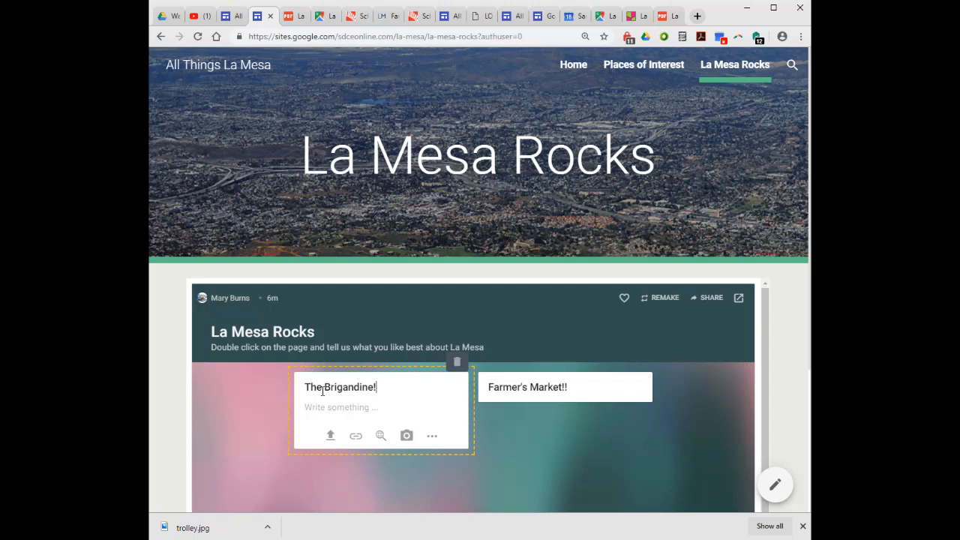
key("Tab")
left_click(540, 451)
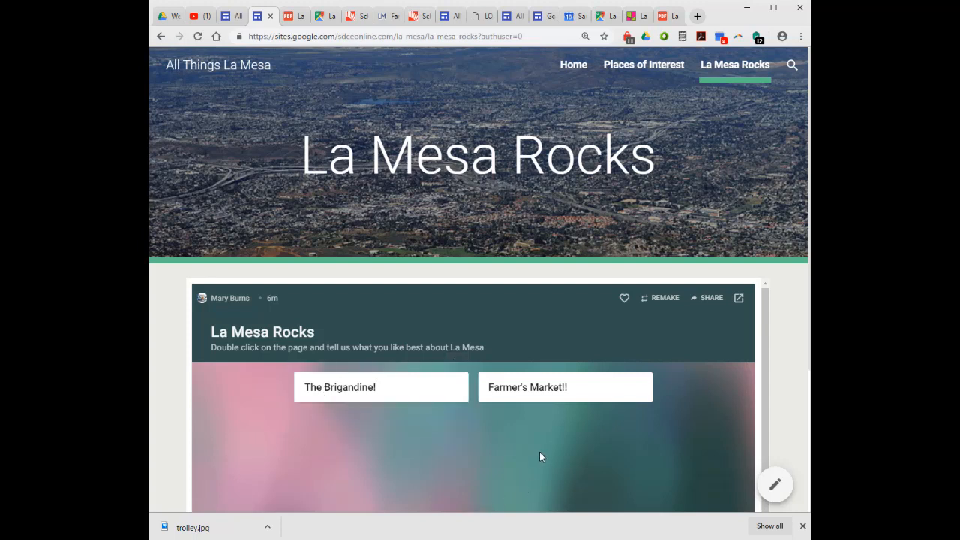